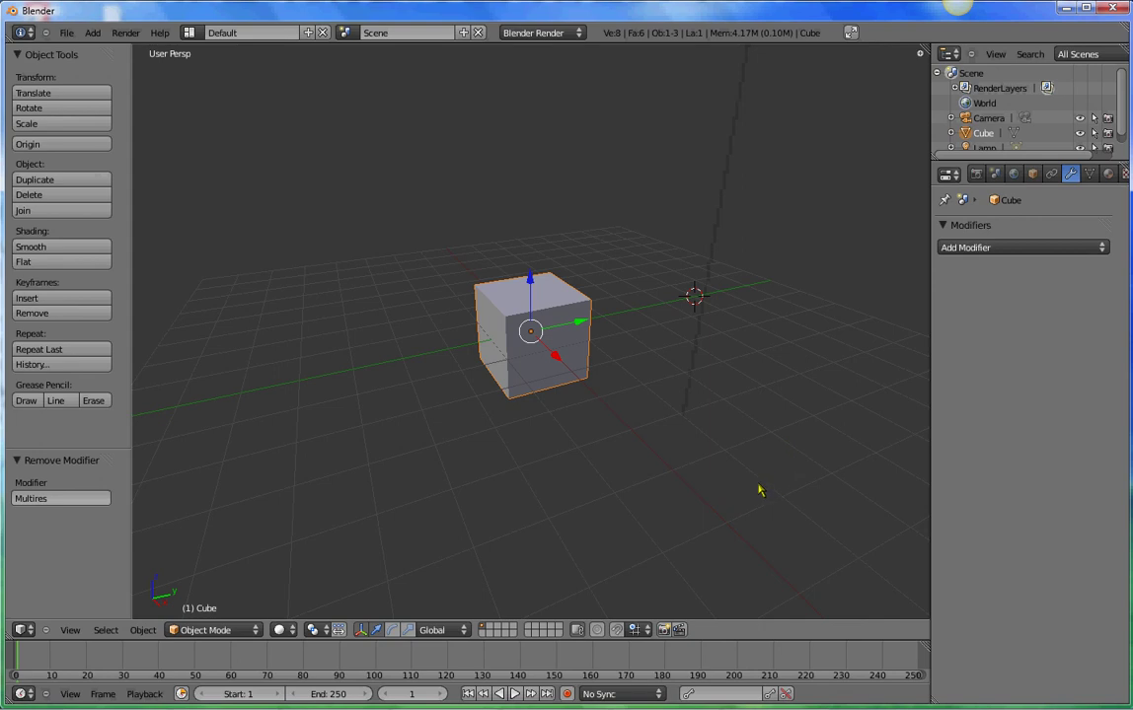
- Frame the scene, zoom in close on the cube, and bring up the Add Modifier list
key(shift+c)
scroll(661, 406, up, 2)
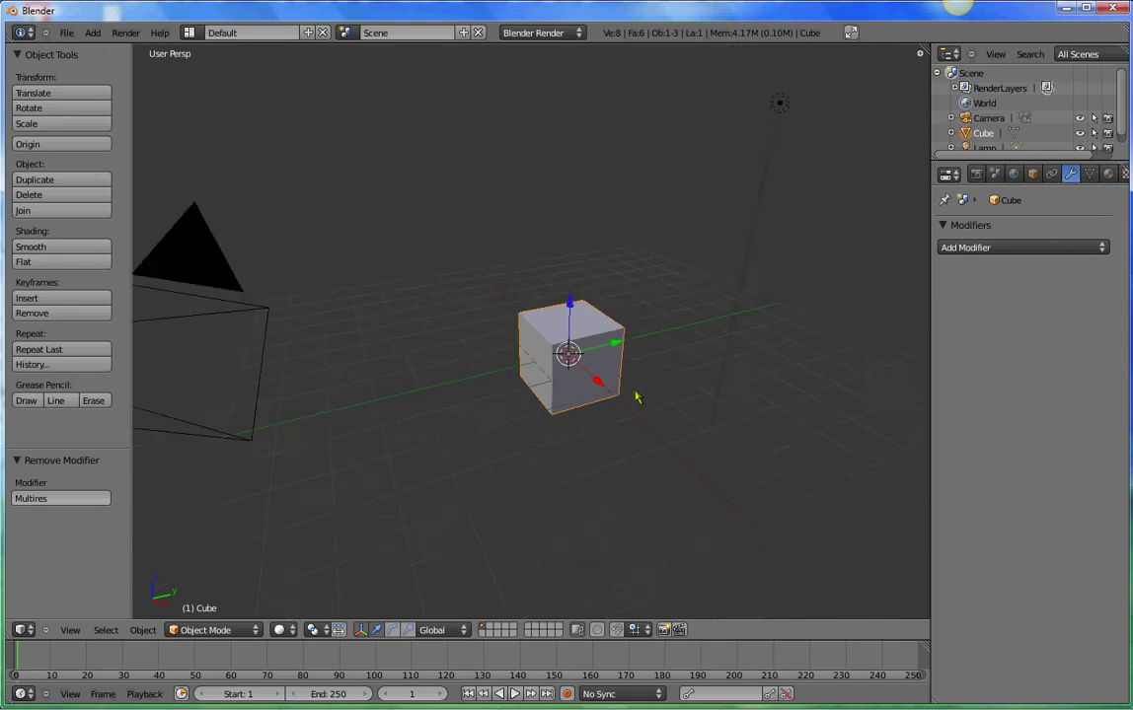
scroll(695, 423, up, 1)
scroll(725, 424, up, 1)
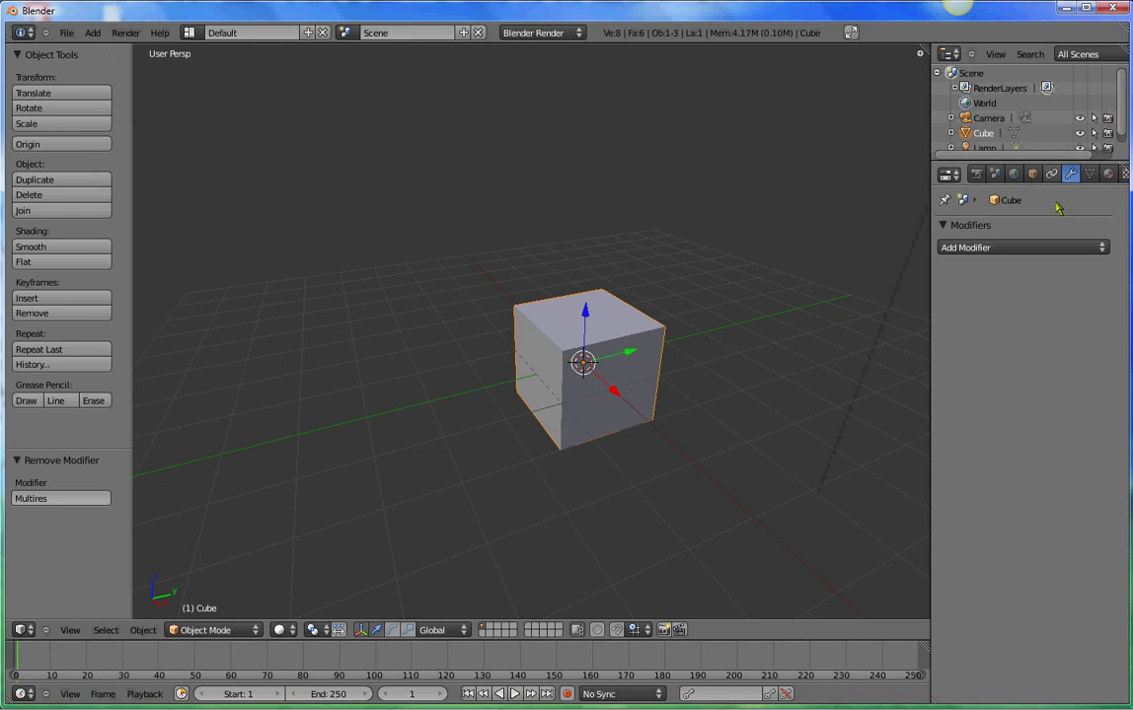
click(1102, 248)
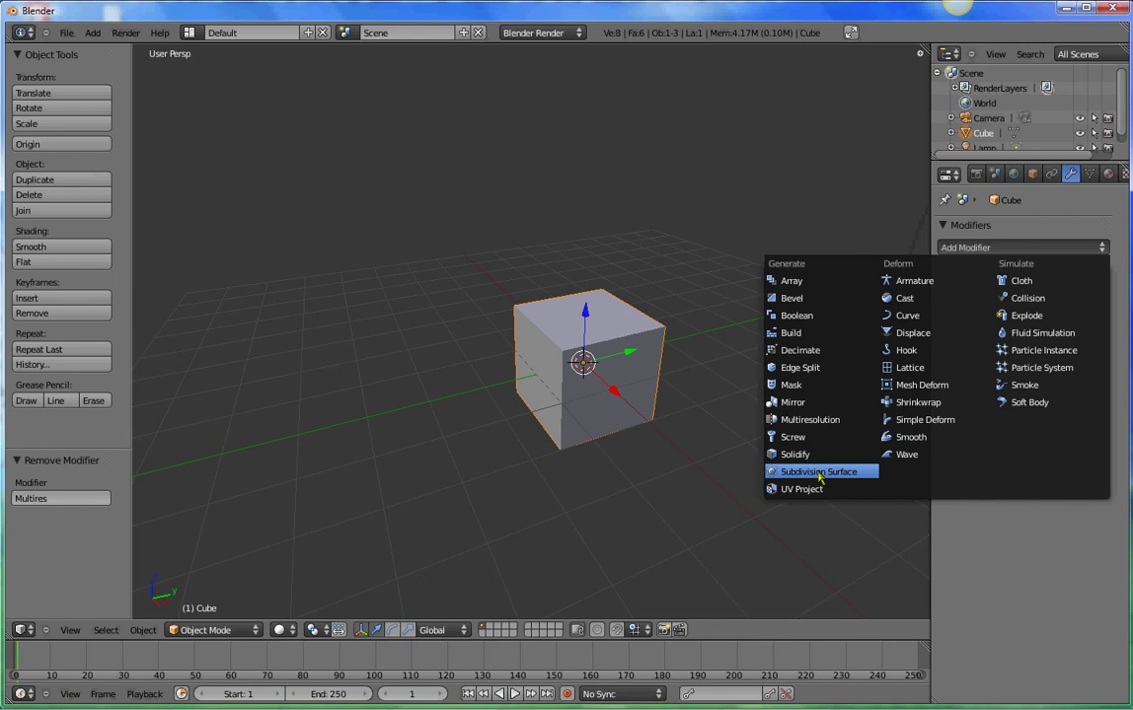
- Add a Subdivision Surface modifier to the cube and center the view on it
click(819, 474)
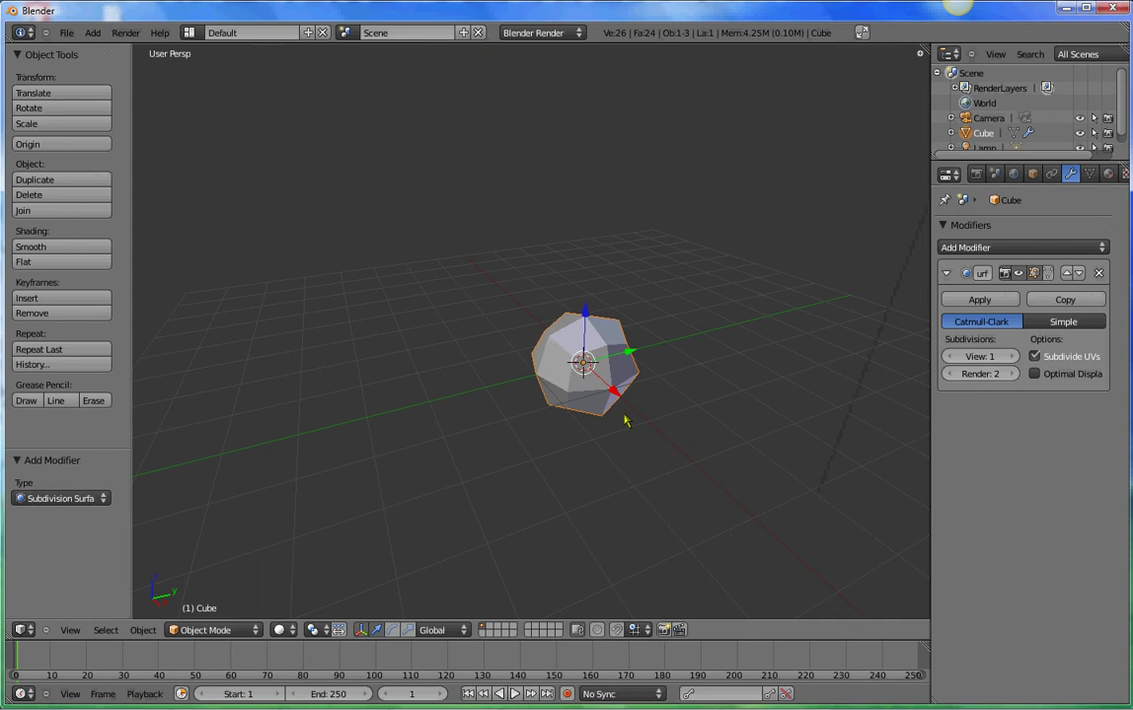
mouse_move(746, 387)
middle_down()
mouse_move(683, 486)
mouse_move(699, 419)
middle_up()
key(KP_Decimal)
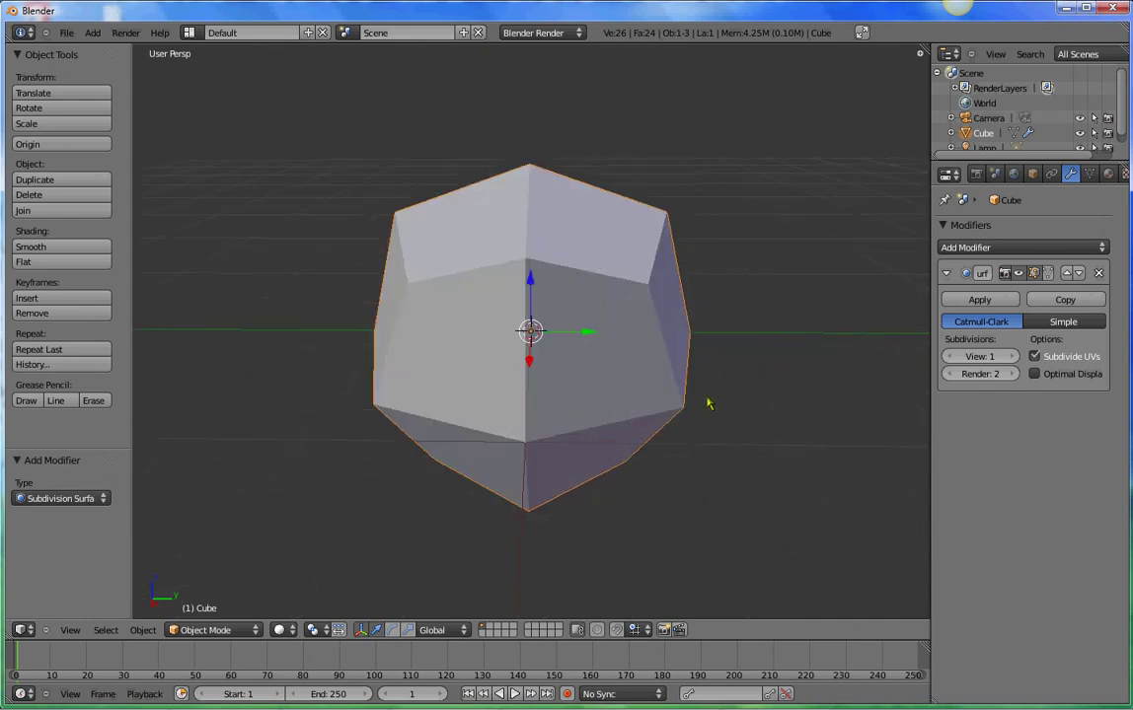
scroll(707, 471, down, 2)
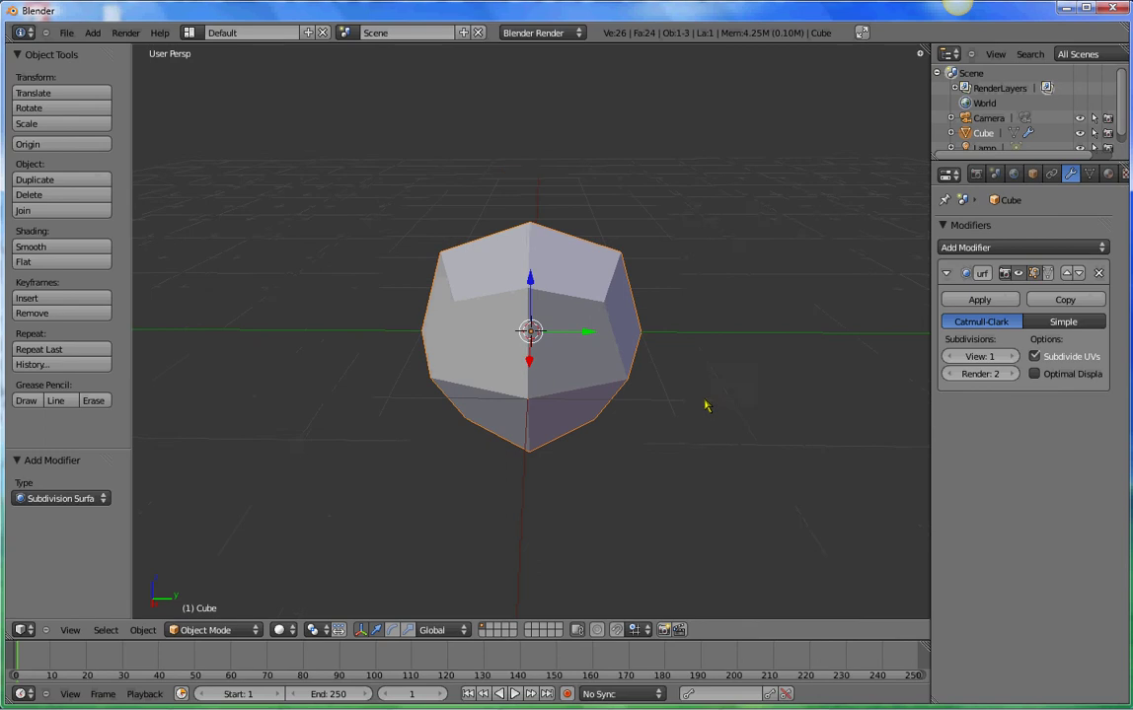
- Try viewport subdivision levels from 0 to 6, settle on 3, and enter Edit Mode
click(1012, 357)
click(1011, 357)
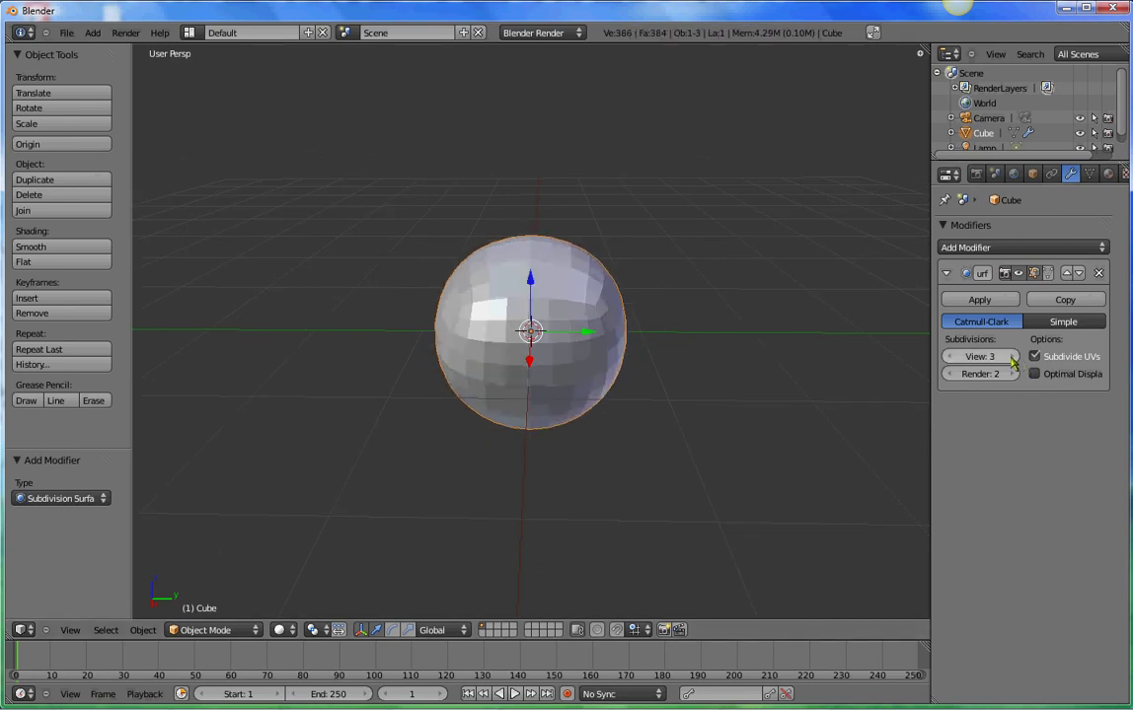
click(1011, 357)
click(1012, 357)
click(950, 357)
click(950, 357)
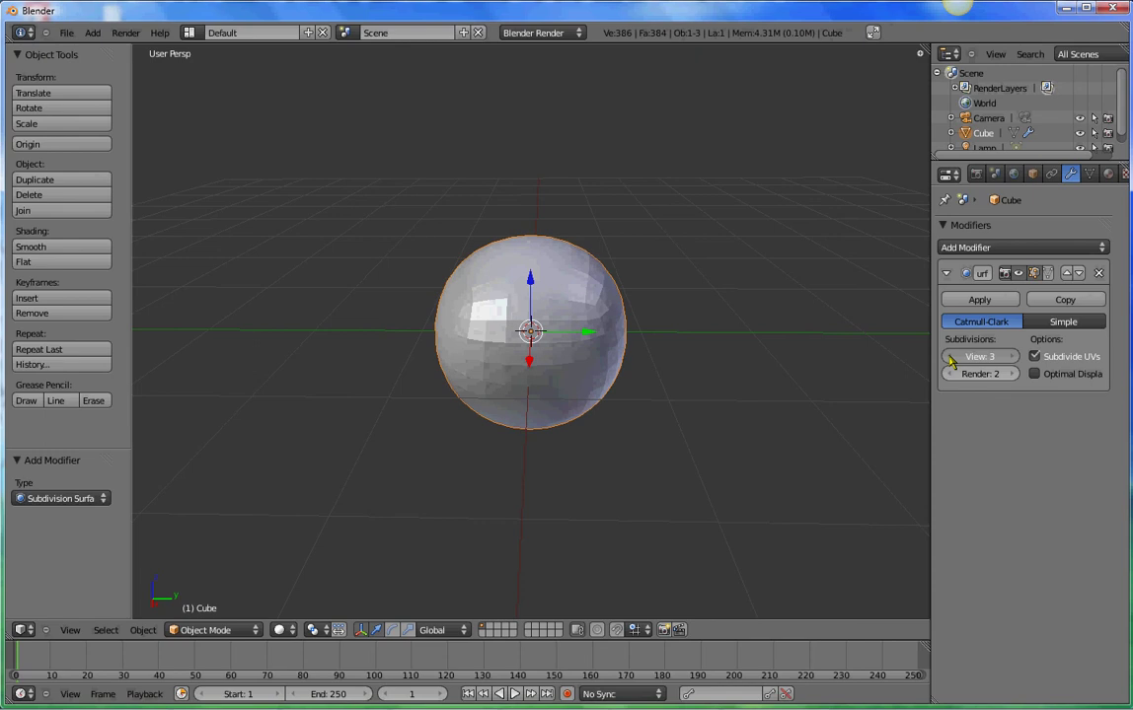
click(951, 358)
click(950, 357)
click(950, 357)
click(1012, 357)
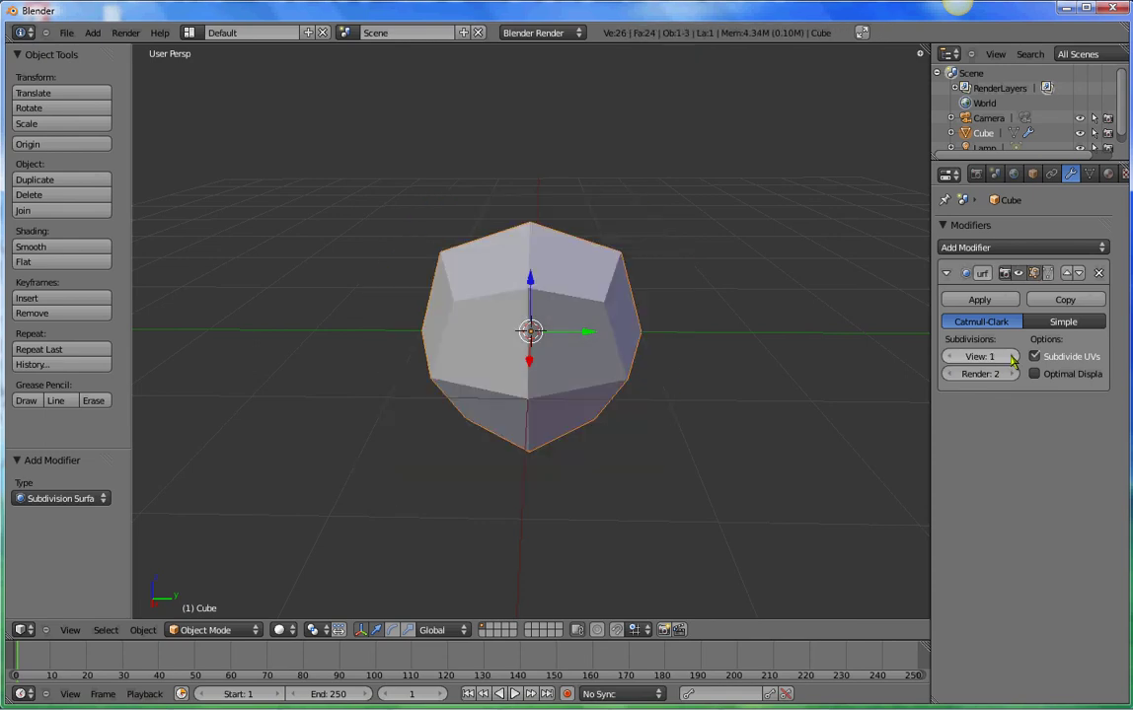
click(1012, 356)
click(1012, 356)
click(1011, 357)
click(1012, 356)
click(1012, 356)
click(950, 356)
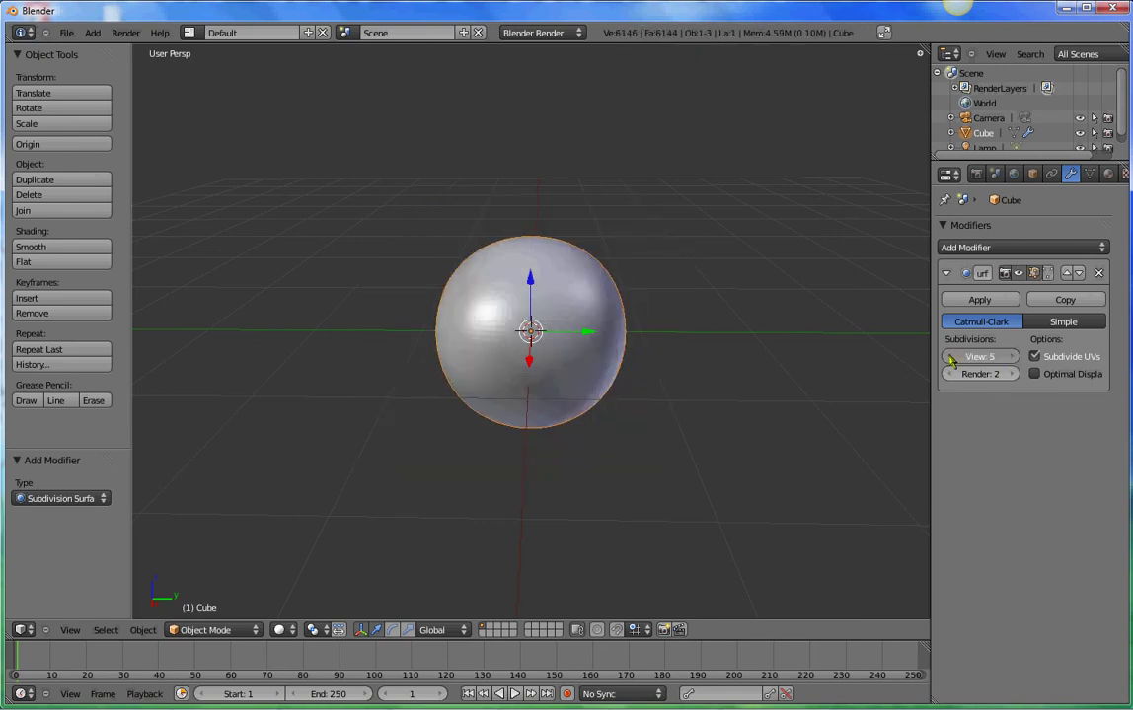
click(950, 356)
click(950, 356)
click(950, 356)
click(950, 356)
click(950, 356)
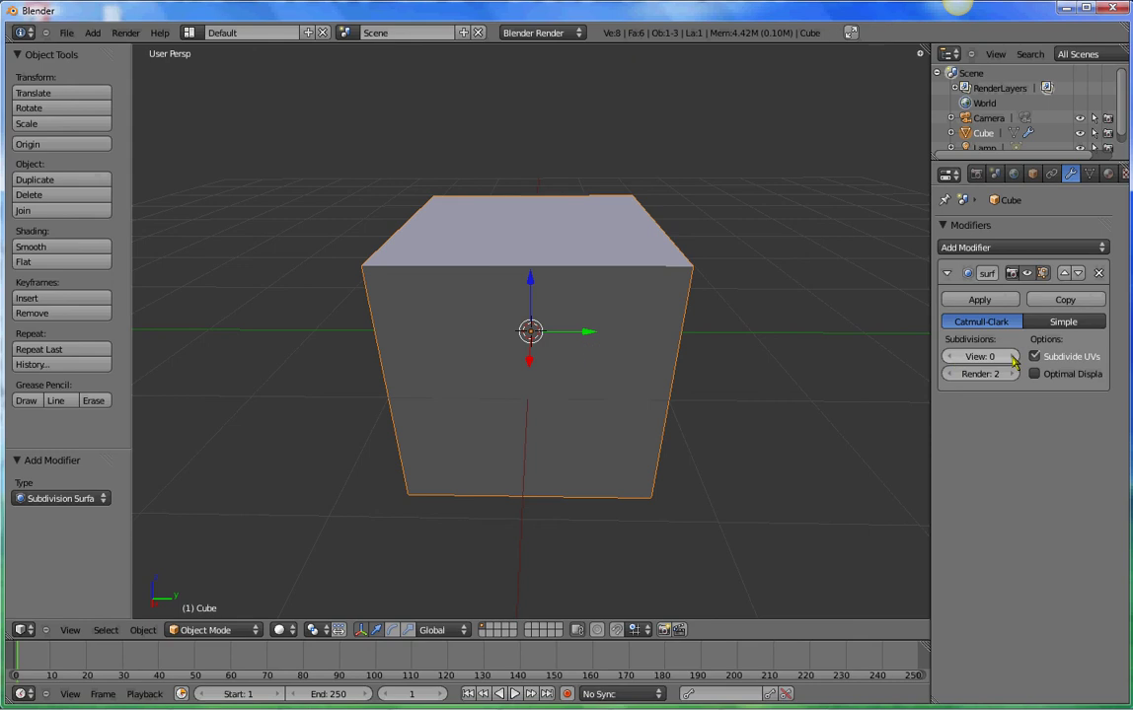
click(1012, 356)
click(1011, 356)
click(1012, 356)
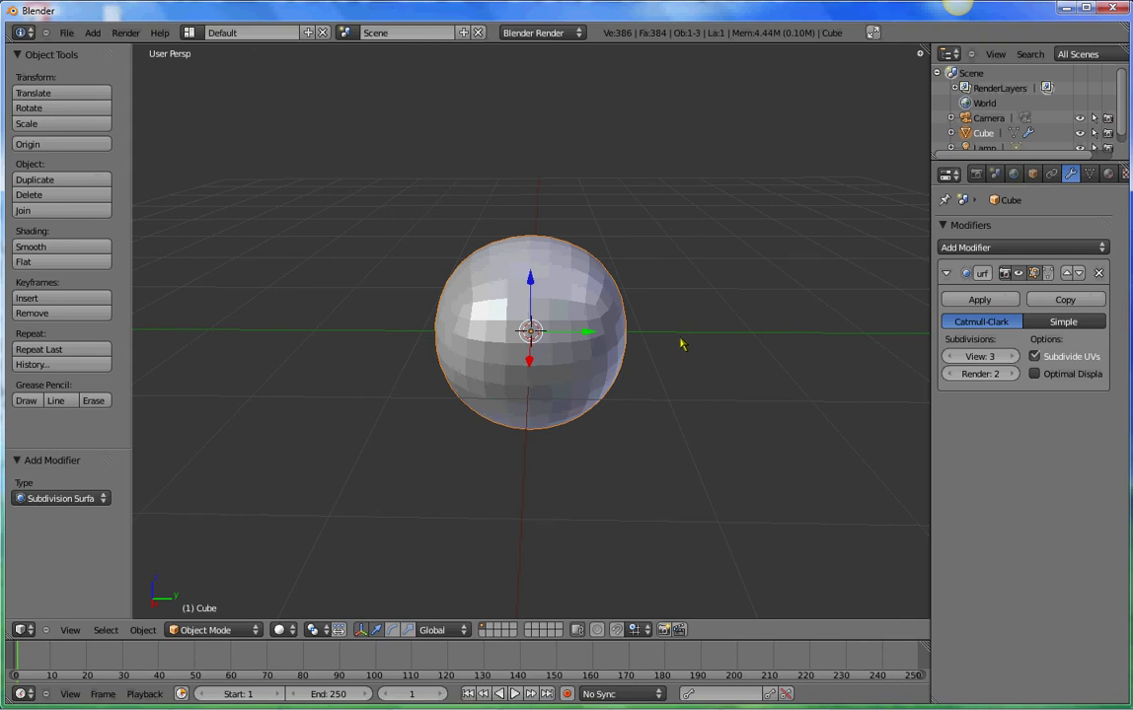
key(Tab)
- Delete the Subdivision Surface modifier and switch the cube back to Object Mode
mouse_move(351, 299)
middle_down()
mouse_move(368, 167)
mouse_move(523, 343)
mouse_move(412, 245)
mouse_move(451, 296)
mouse_move(361, 246)
mouse_move(656, 374)
mouse_move(612, 400)
mouse_move(521, 419)
mouse_move(503, 445)
mouse_move(518, 458)
mouse_move(681, 449)
middle_up()
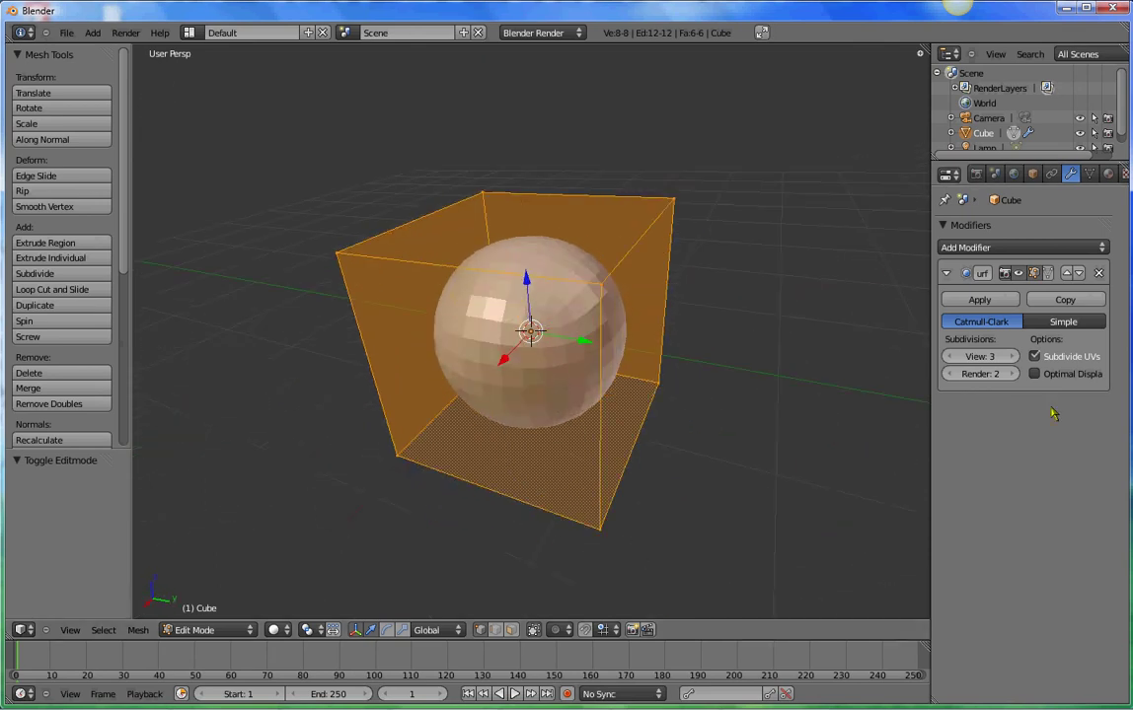
click(1099, 274)
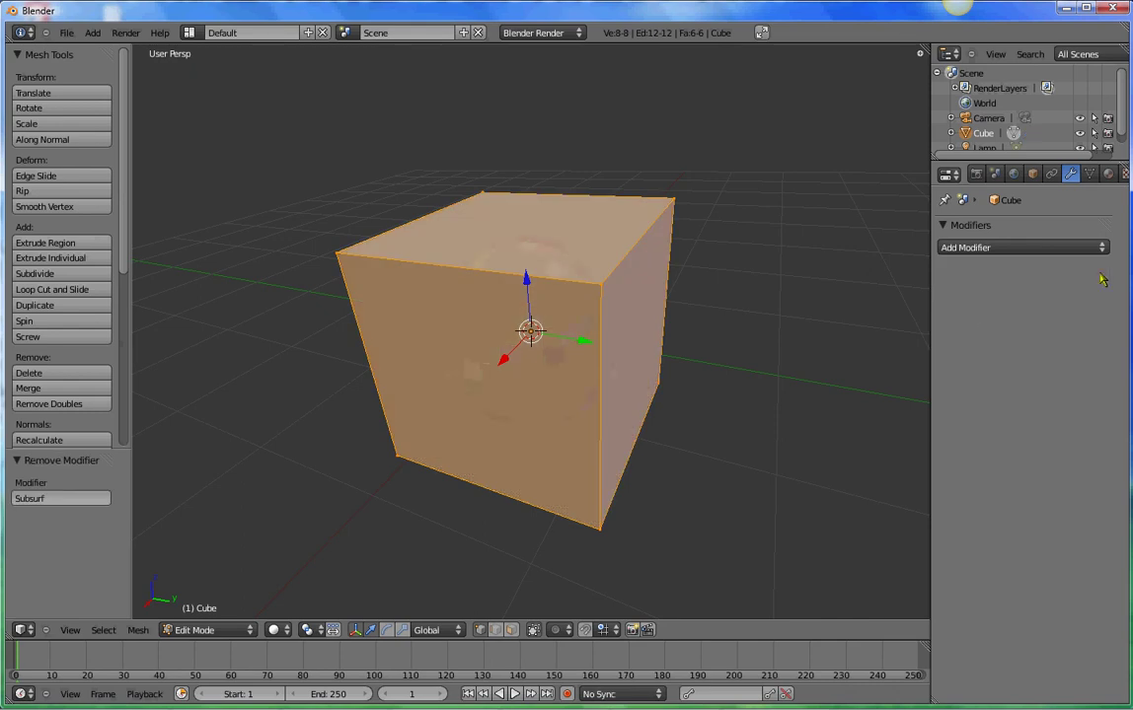
key(Tab)
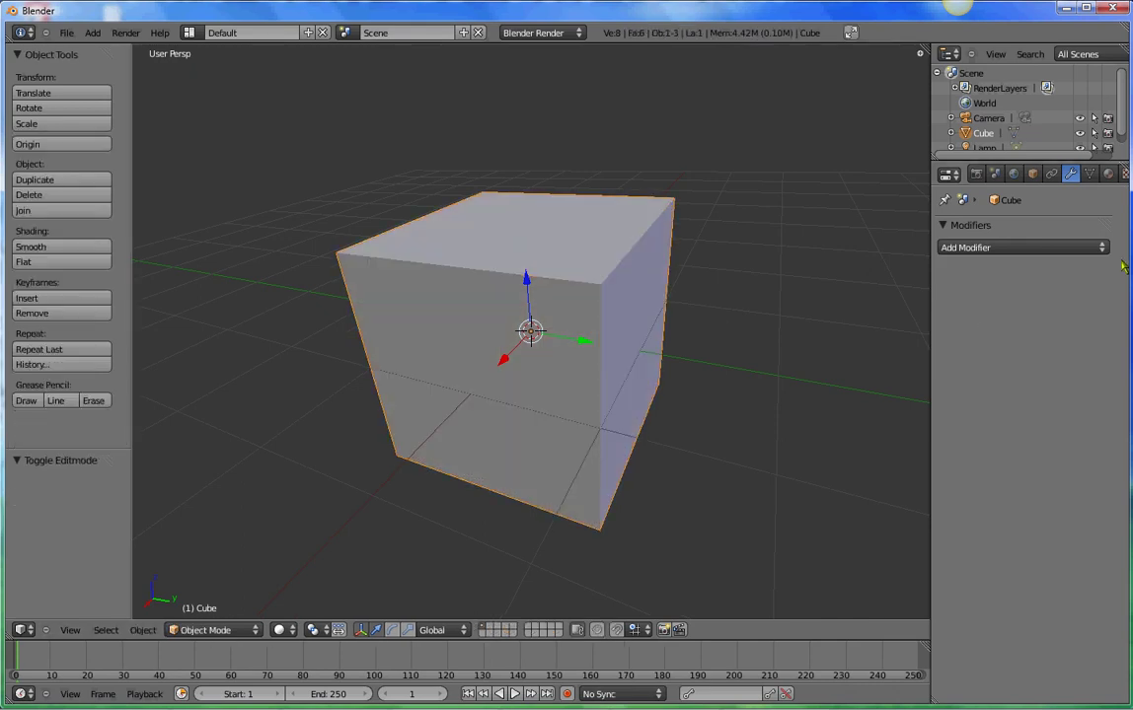
- Re-add Subdivision Surface, set View level 3 with Ctrl+3, and collapse its panel
click(1100, 248)
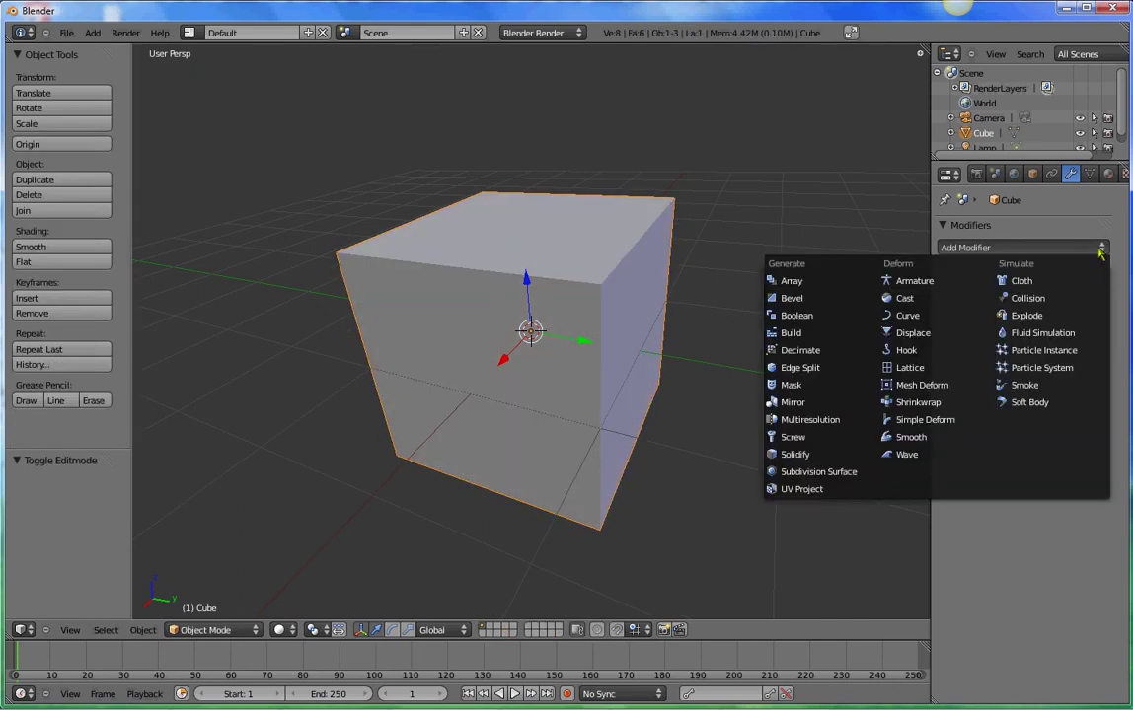
click(819, 471)
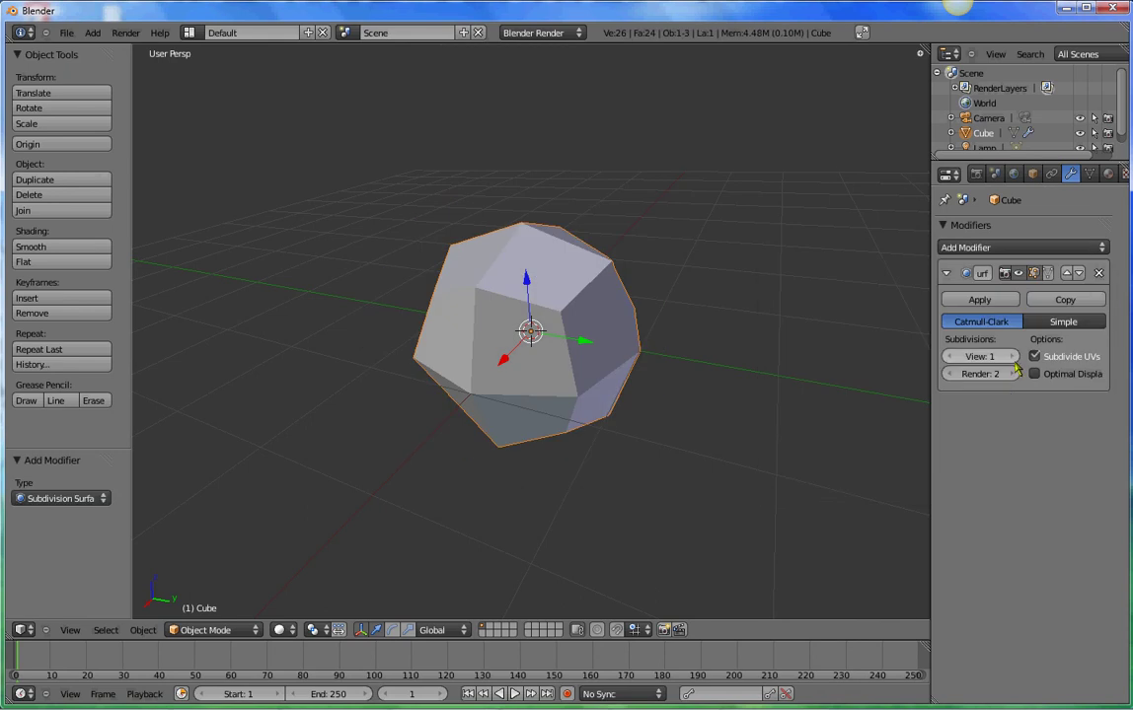
key(ctrl+3)
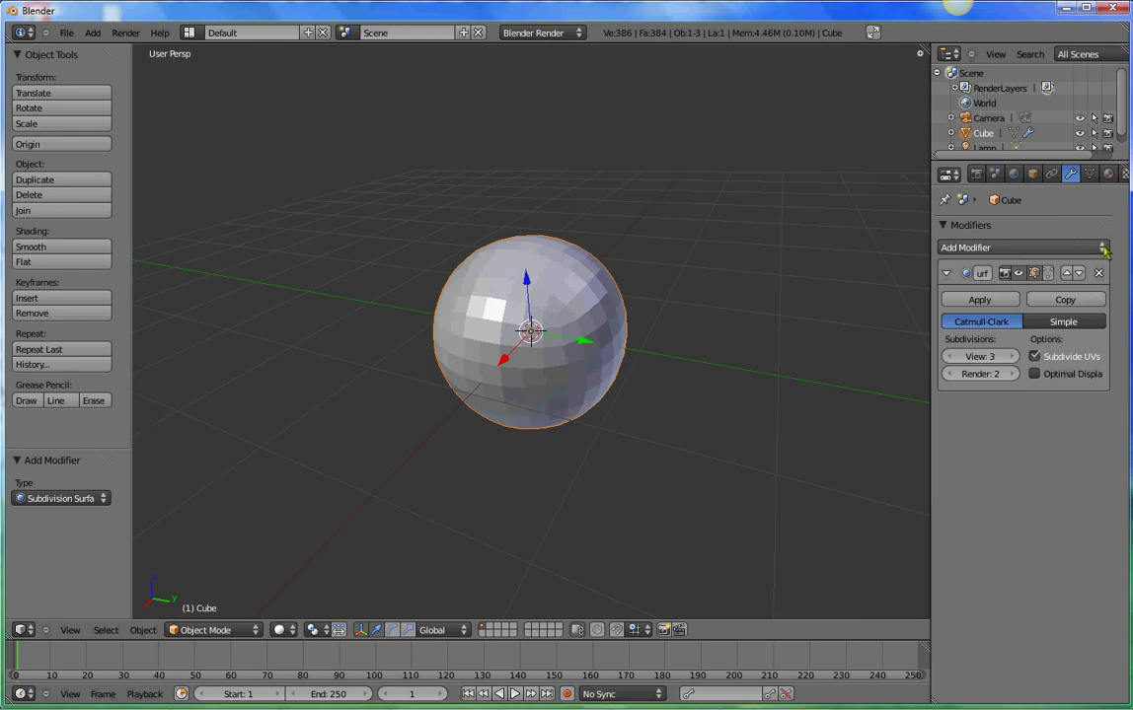
click(997, 248)
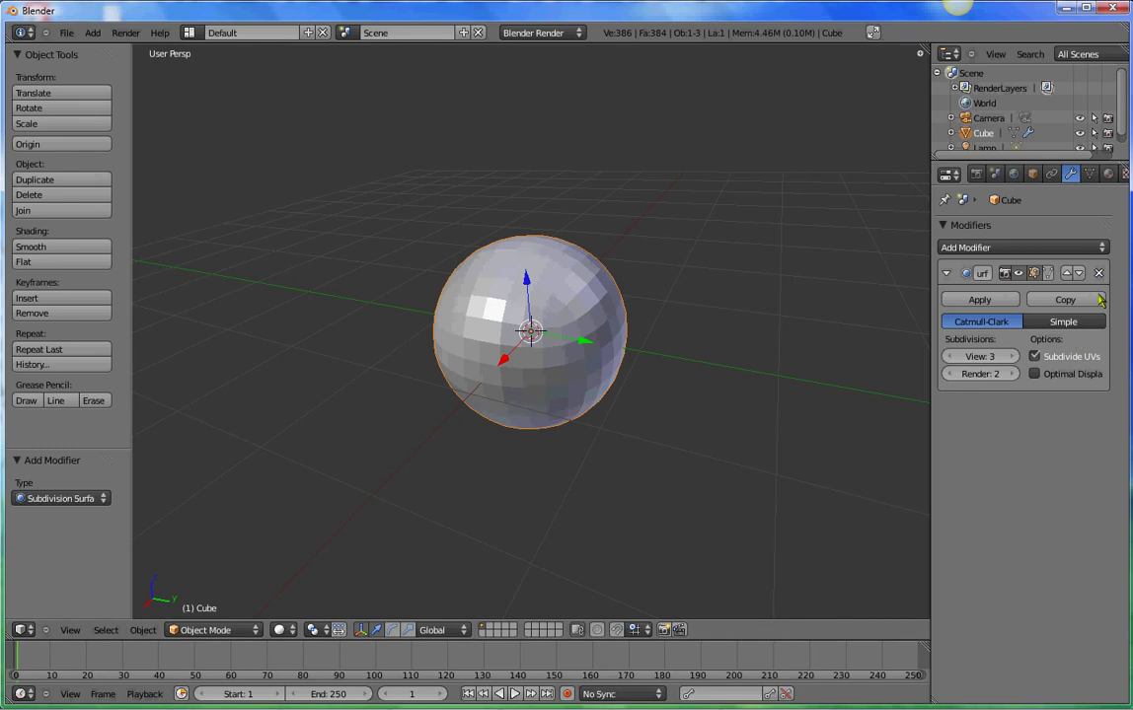
click(944, 276)
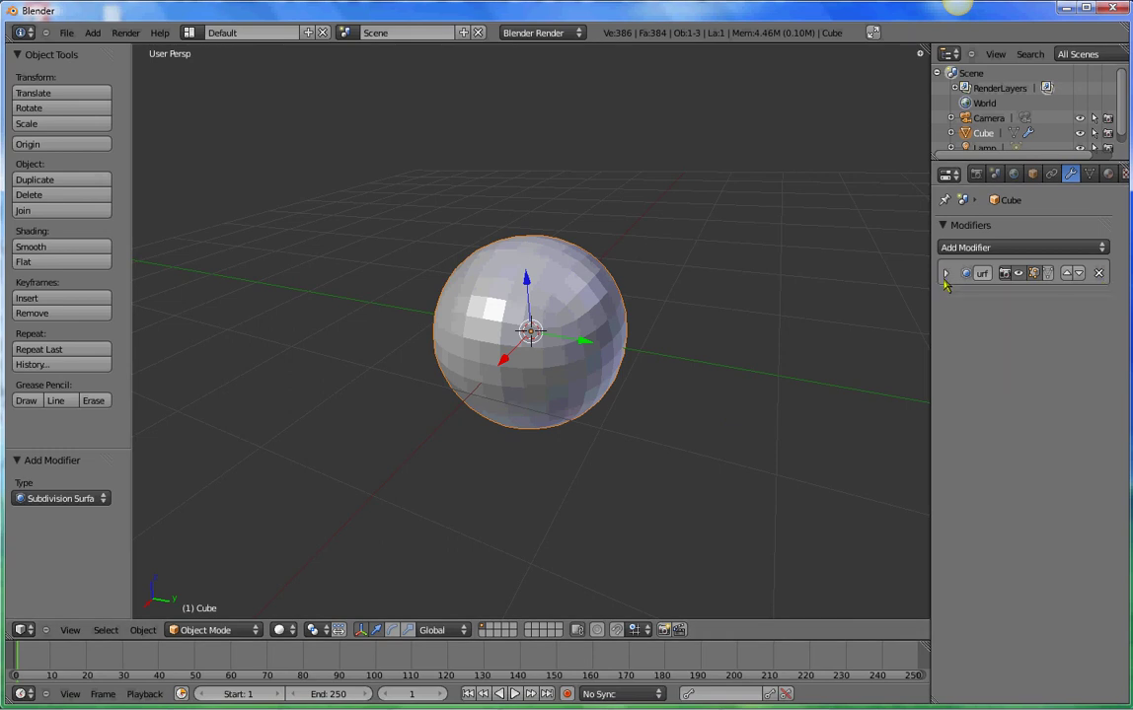
- Subdivide the cube's mesh once in Edit Mode
key(Tab)
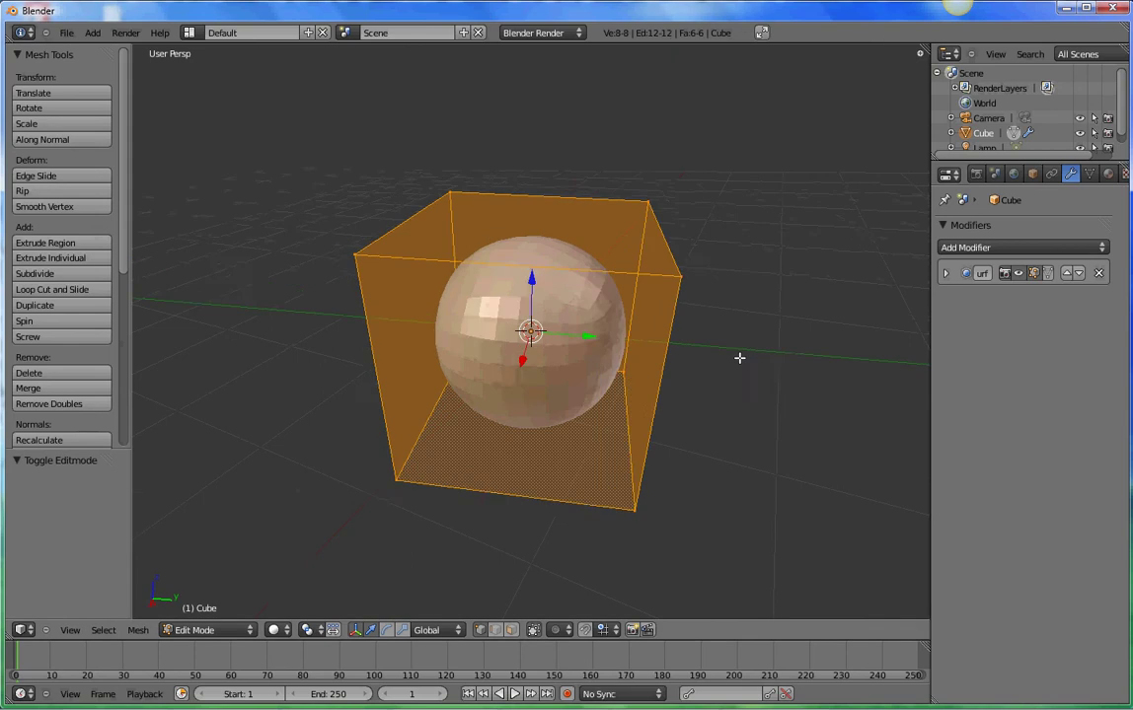
key(w)
click(659, 361)
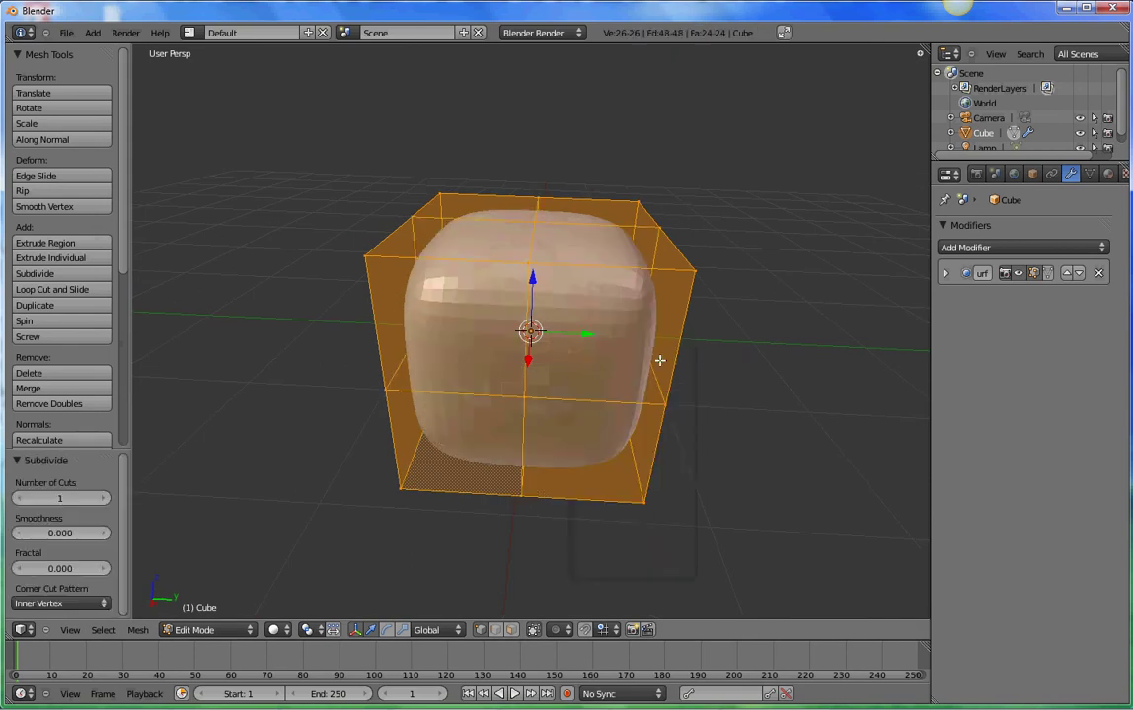
- Switch to front orthographic view and deselect the whole mesh
middle_drag(568, 292, 628, 309)
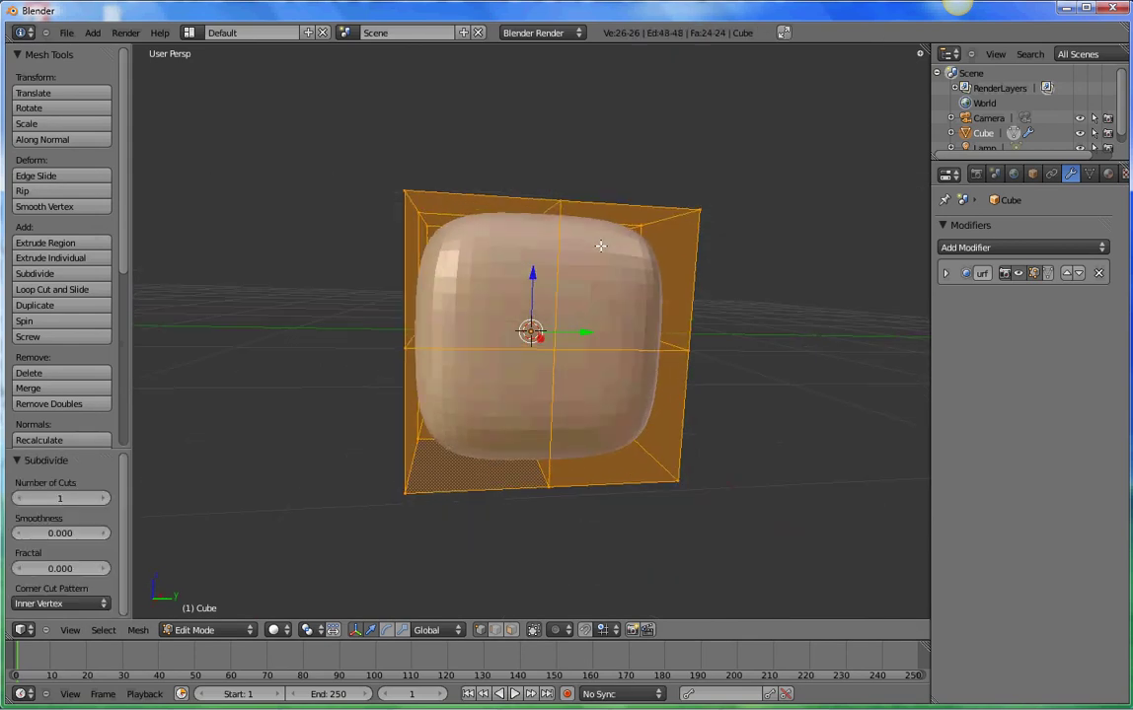
key(KP_1)
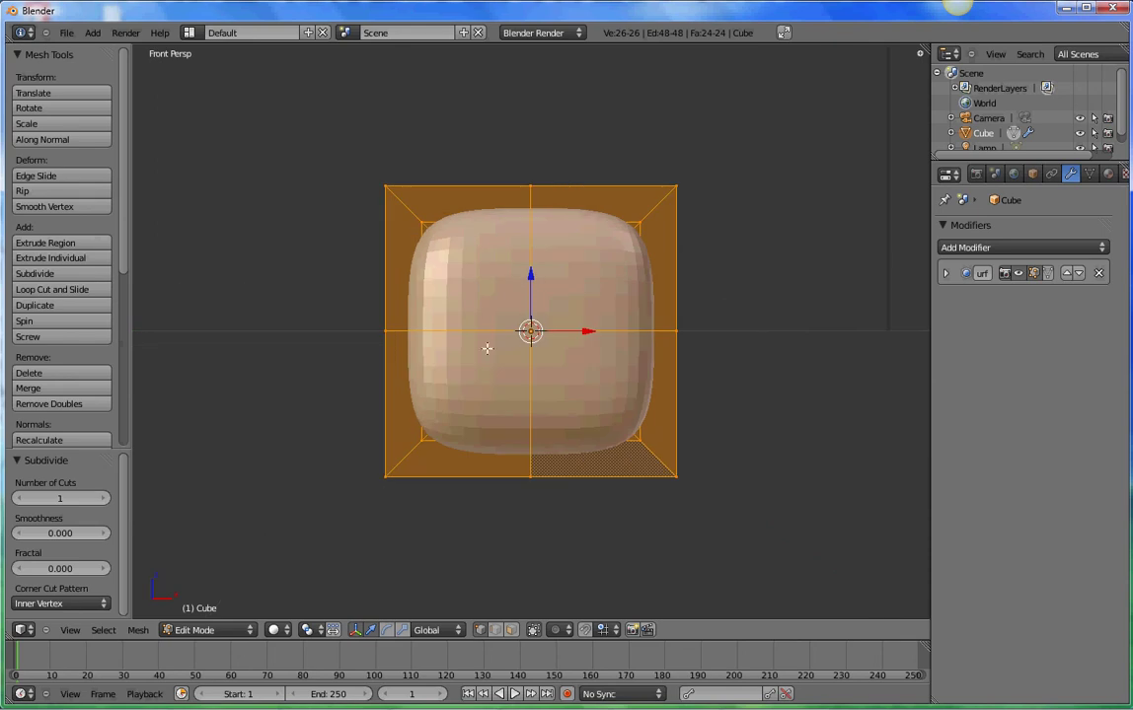
key(KP_5)
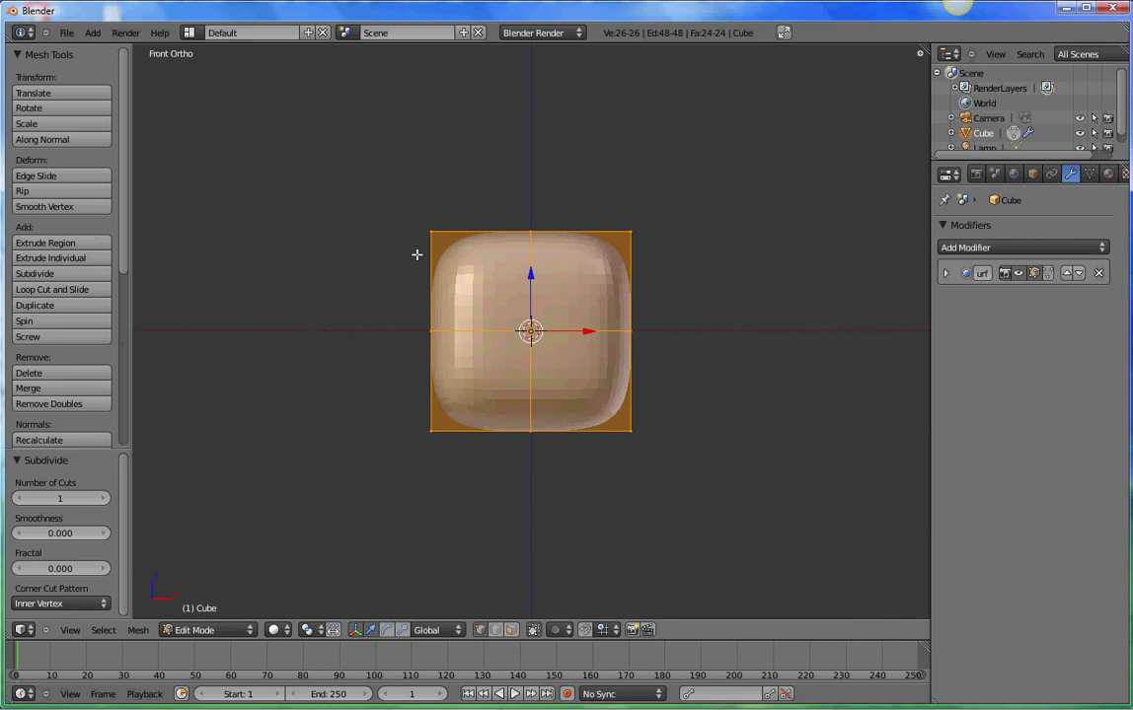
key(a)
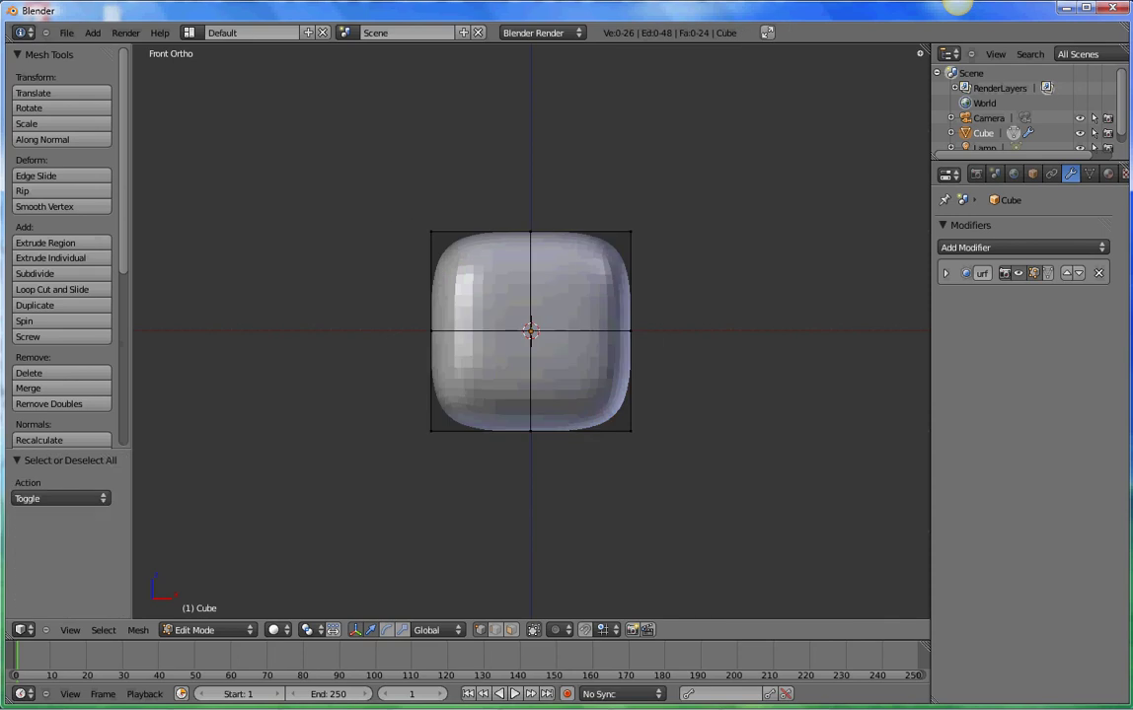
- Box-select and delete the cube's left-half vertices, then open the Add Modifier list
key(b)
drag(375, 184, 513, 486)
key(x)
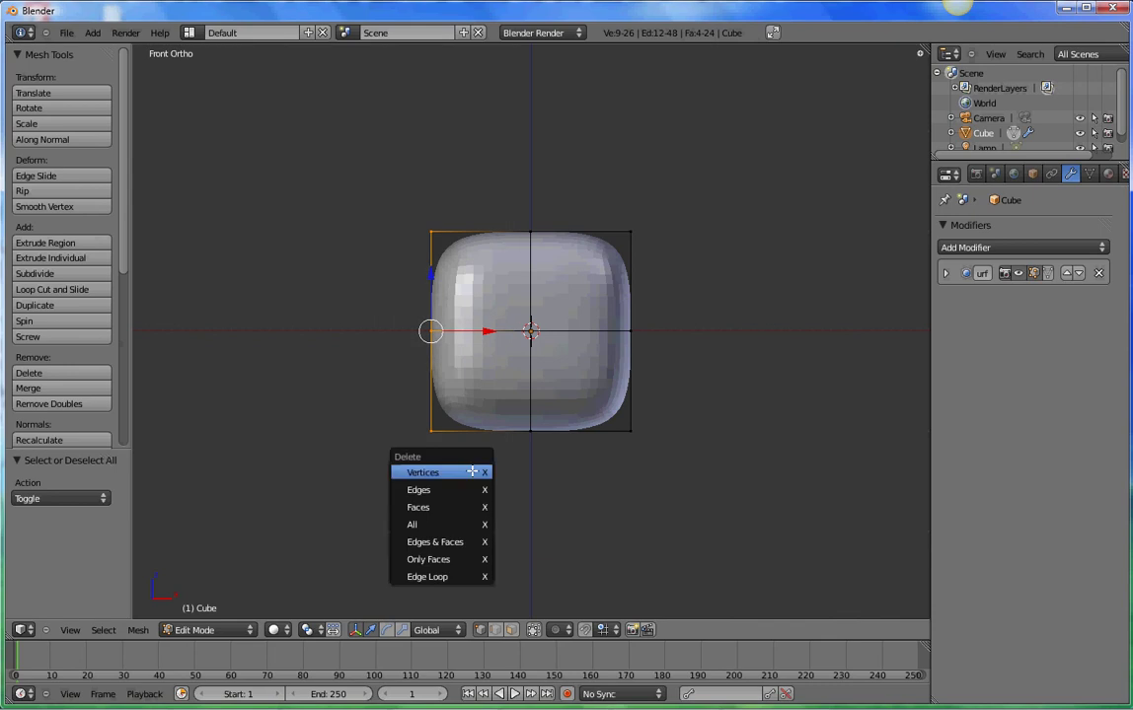
click(468, 473)
mouse_move(414, 313)
middle_down()
mouse_move(523, 371)
mouse_move(413, 344)
mouse_move(413, 286)
middle_up()
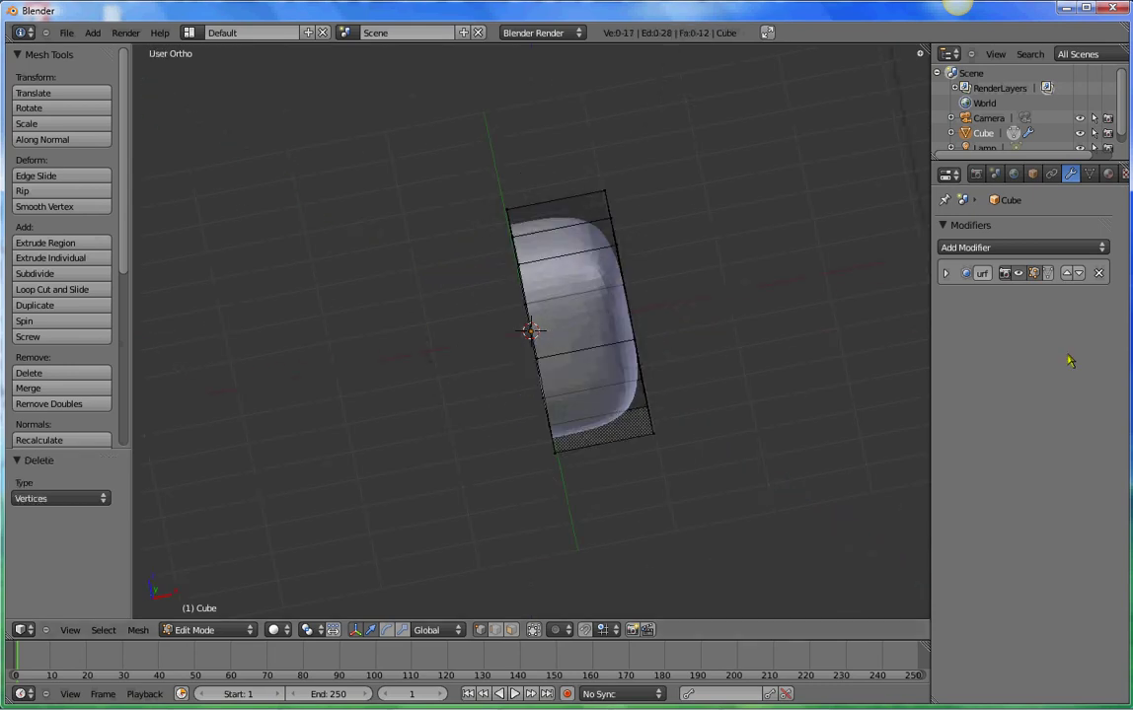
click(1103, 248)
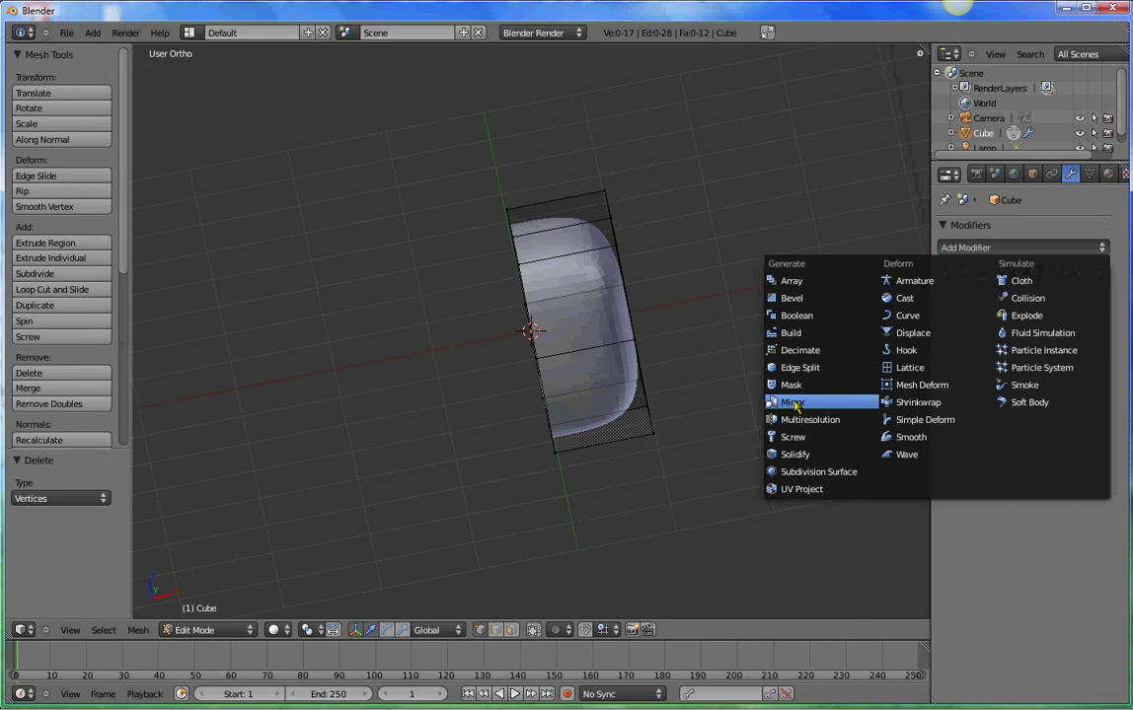
- Add an X-axis Mirror modifier and select a top corner vertex of the cage
click(794, 403)
mouse_move(366, 290)
middle_down()
mouse_move(691, 374)
mouse_move(463, 361)
mouse_move(405, 301)
mouse_move(585, 411)
mouse_move(637, 356)
mouse_move(534, 394)
mouse_move(448, 356)
mouse_move(534, 238)
middle_up()
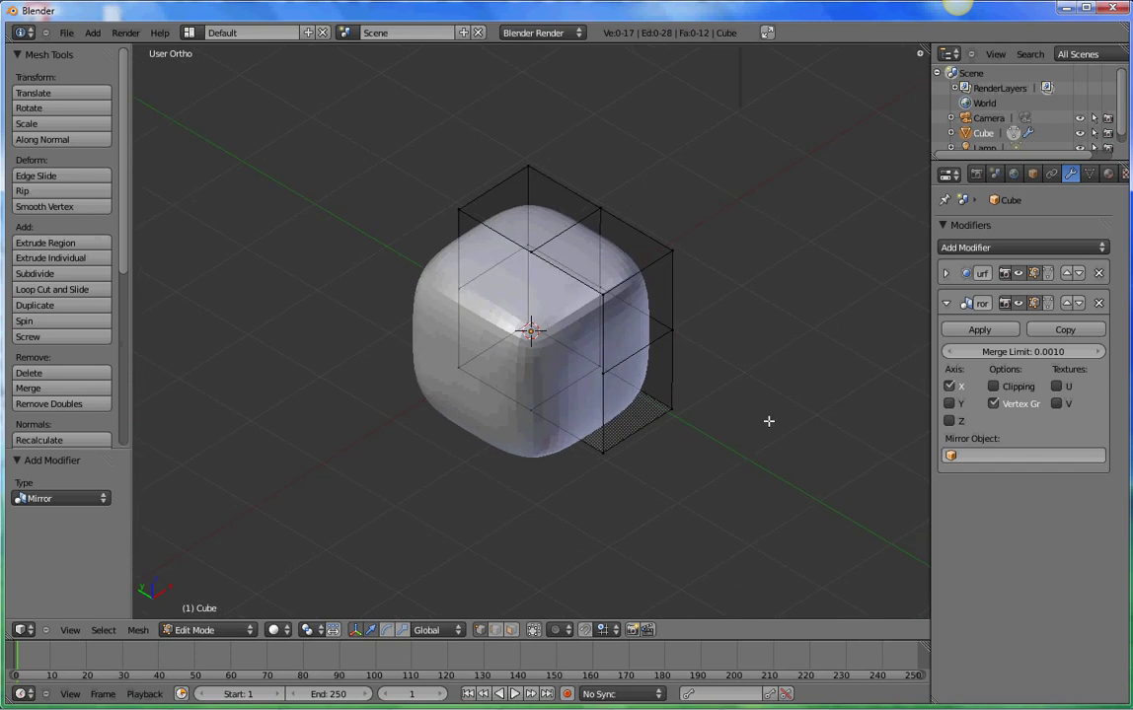
middle_drag(761, 454, 630, 311)
right_click(624, 262)
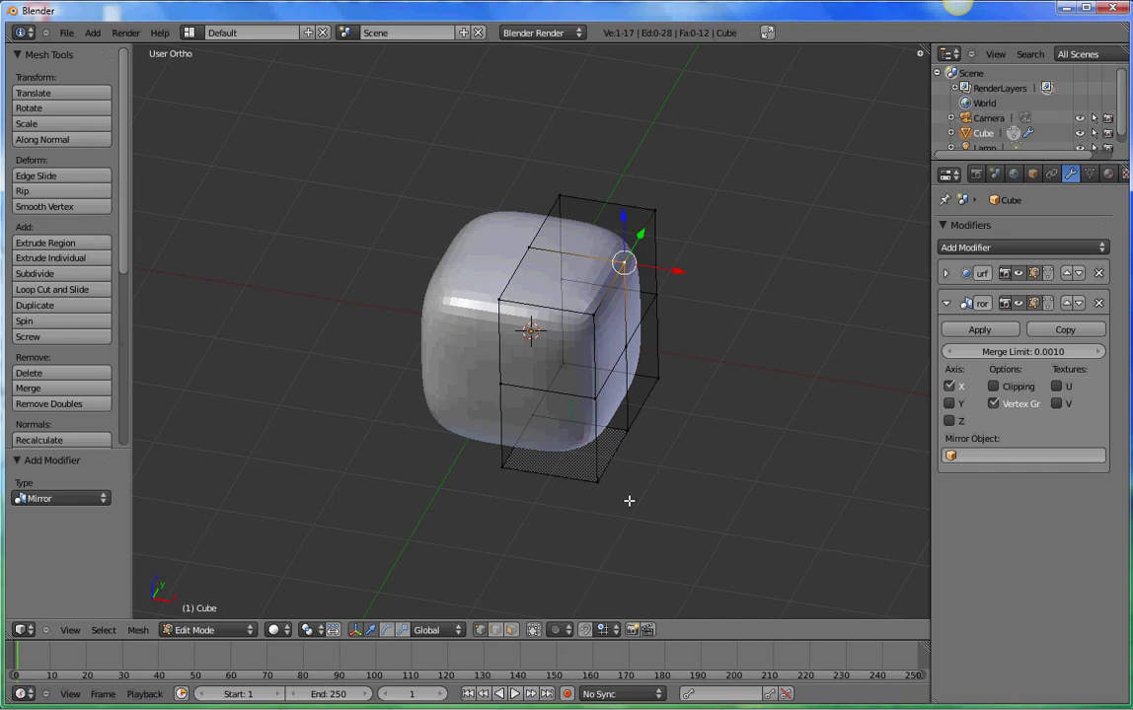
- Reposition the selected top corner vertex through a series of grab moves
key(g)
click(636, 466)
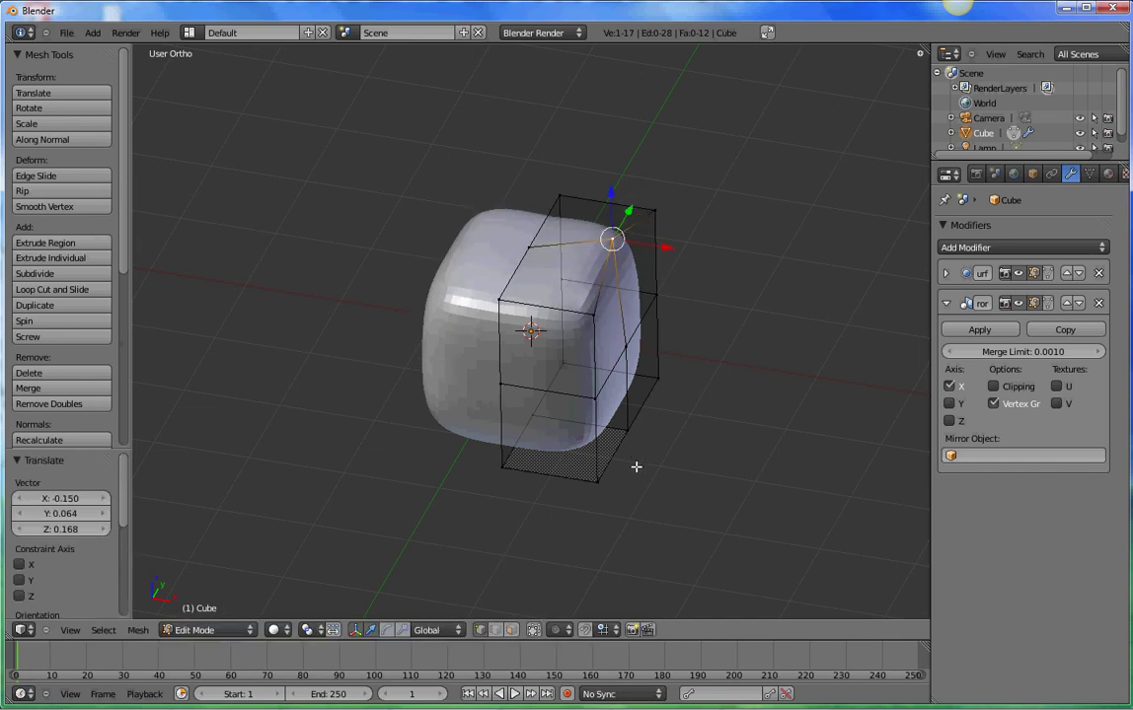
key(g)
click(616, 260)
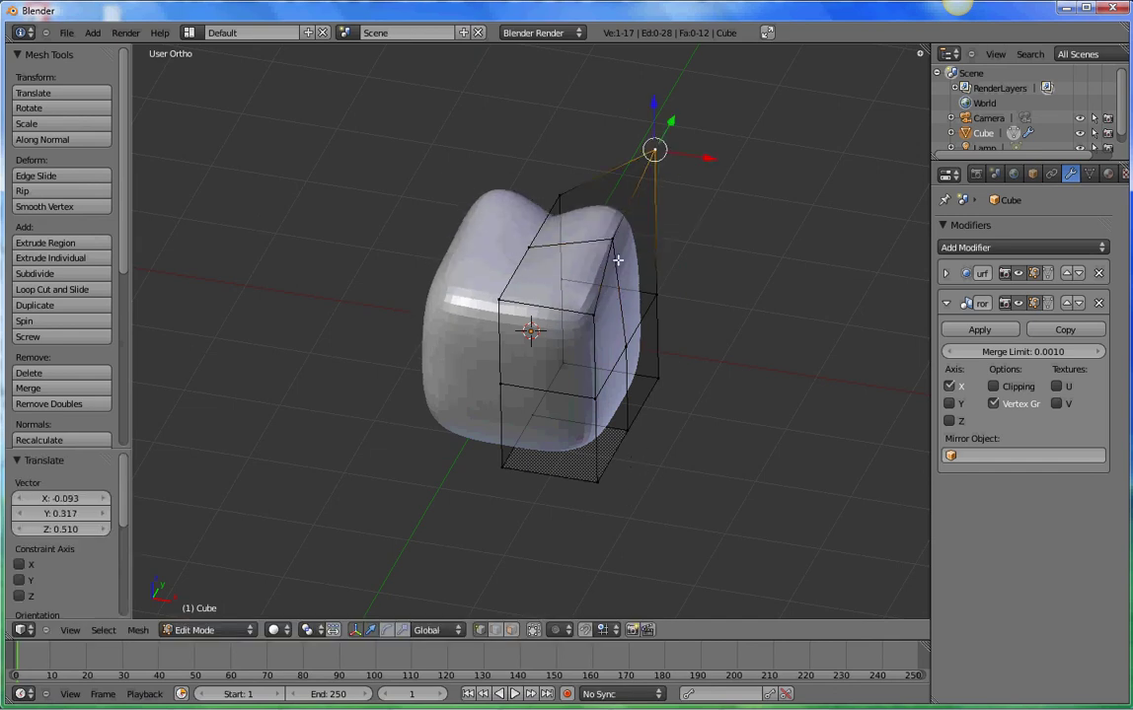
key(g)
click(597, 314)
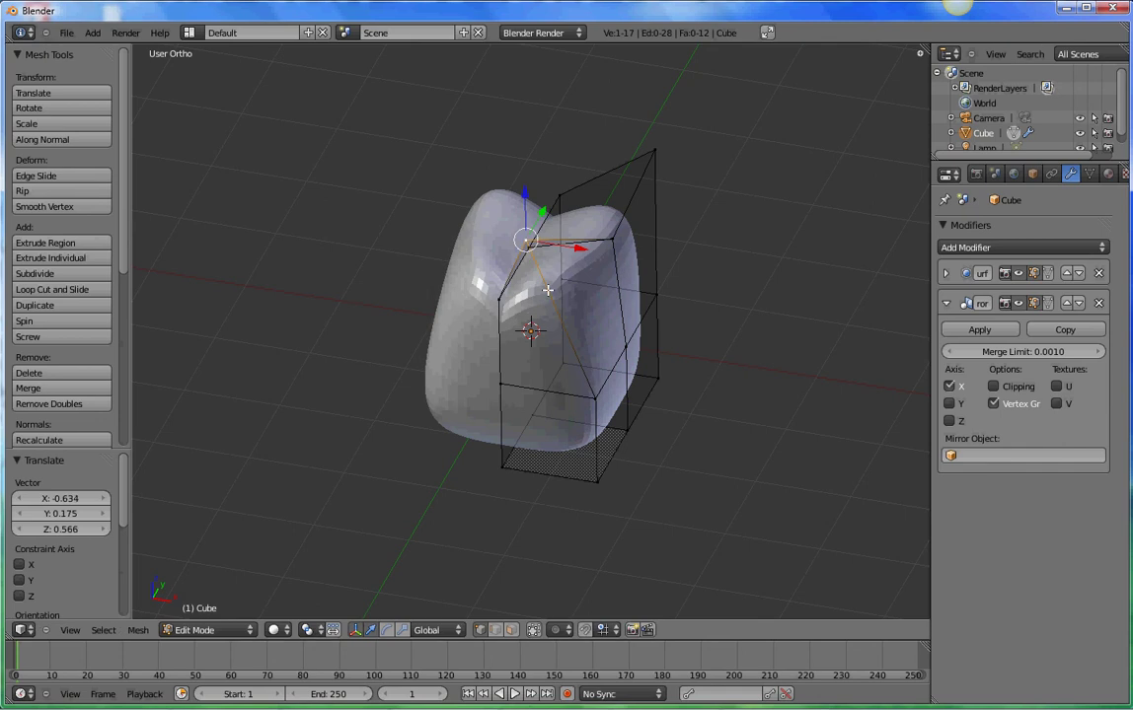
key(g)
click(633, 366)
key(g)
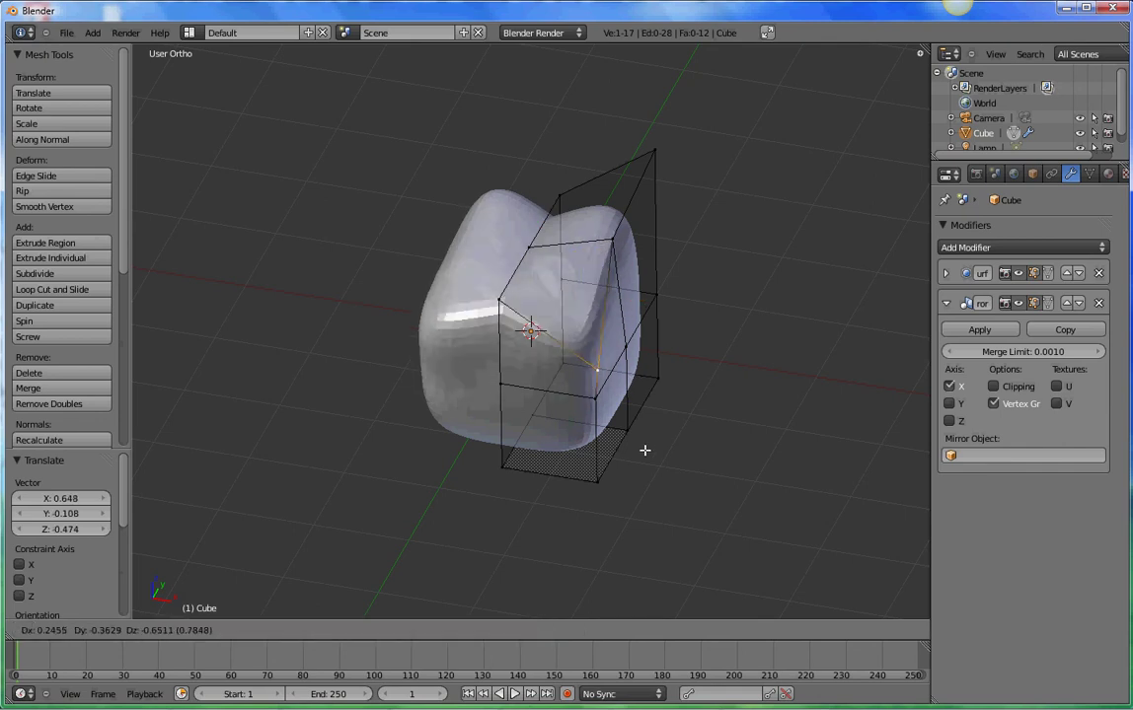
click(634, 386)
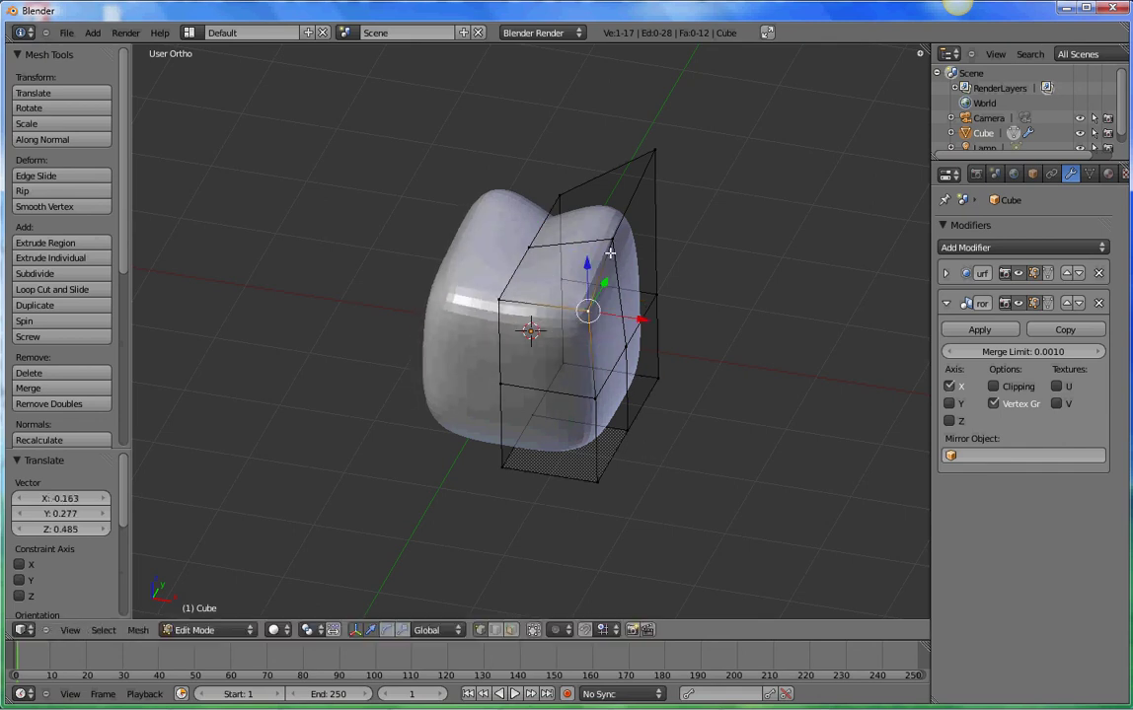
key(g)
click(622, 291)
key(g)
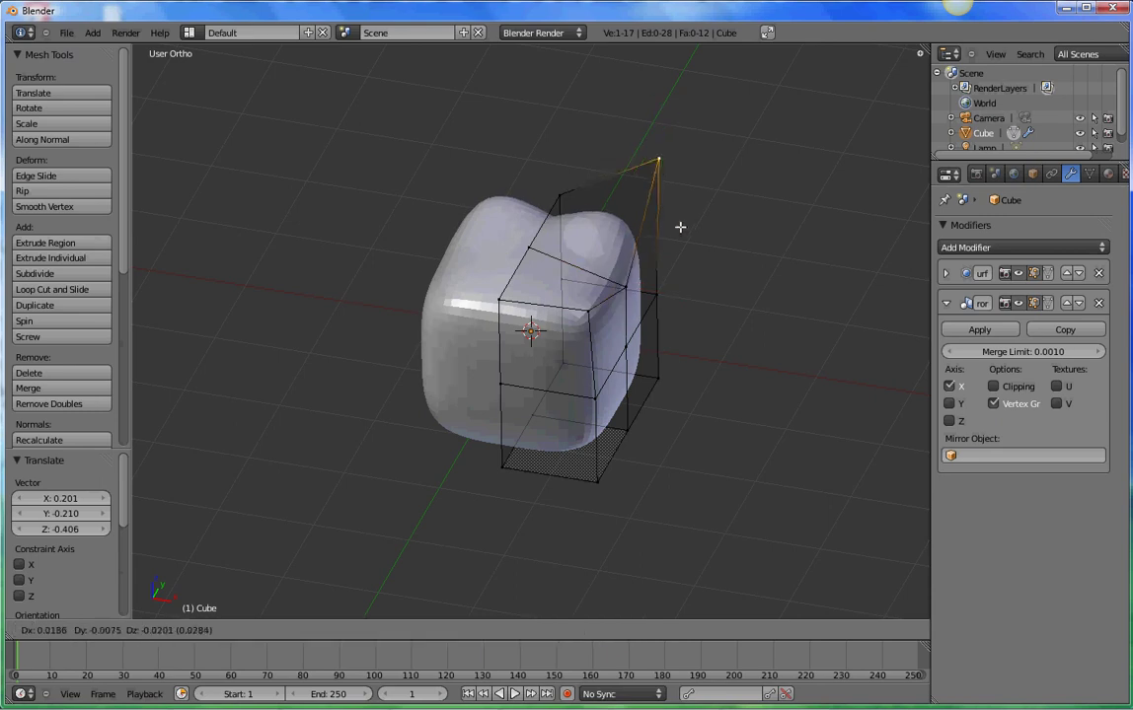
click(637, 287)
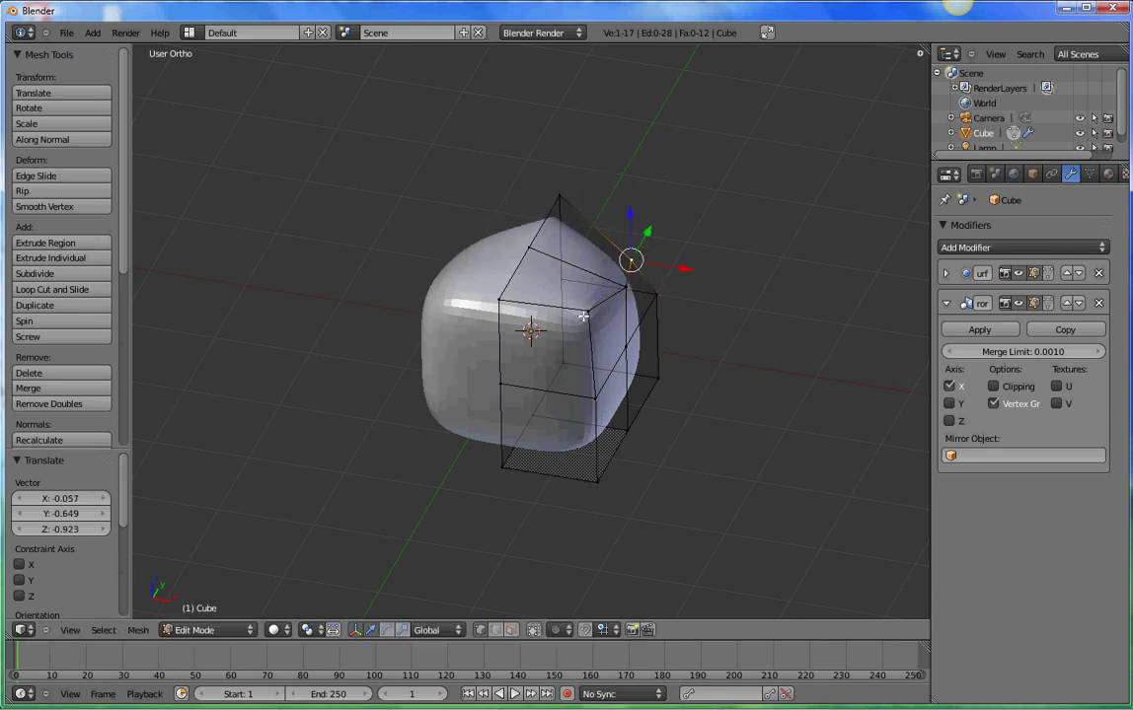
key(g)
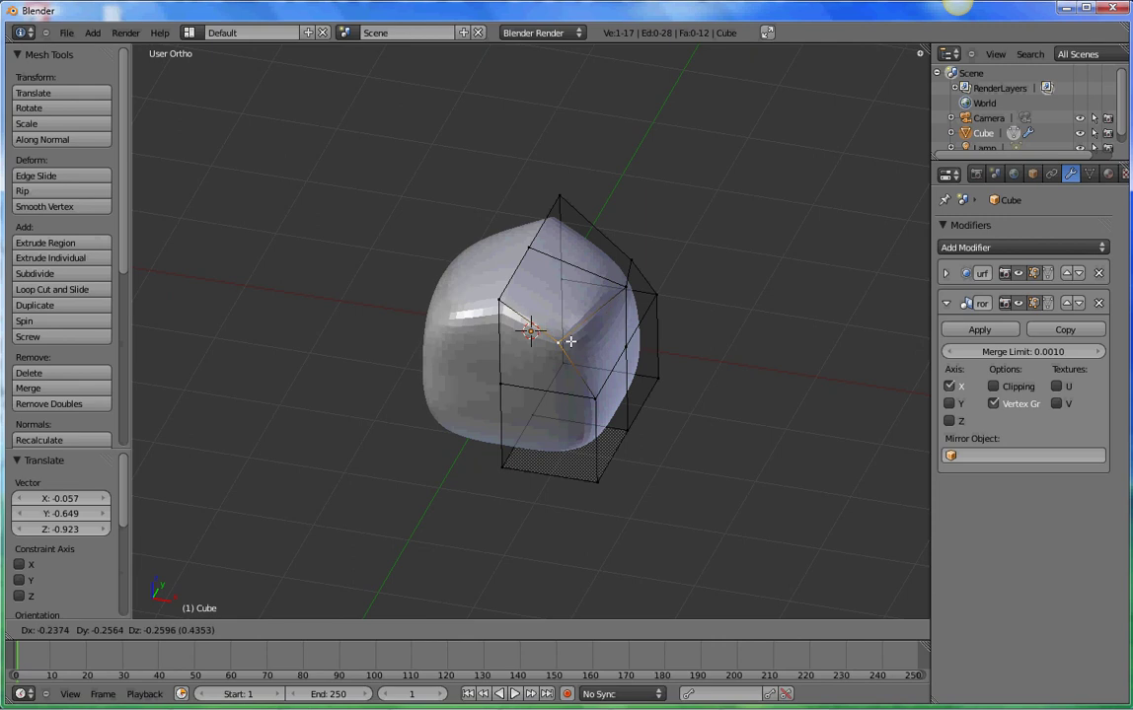
click(625, 287)
- Move a right-side vertex down-left, nudge the middle vertex, and shift the bottom vertex up-right
right_click(624, 287)
key(g)
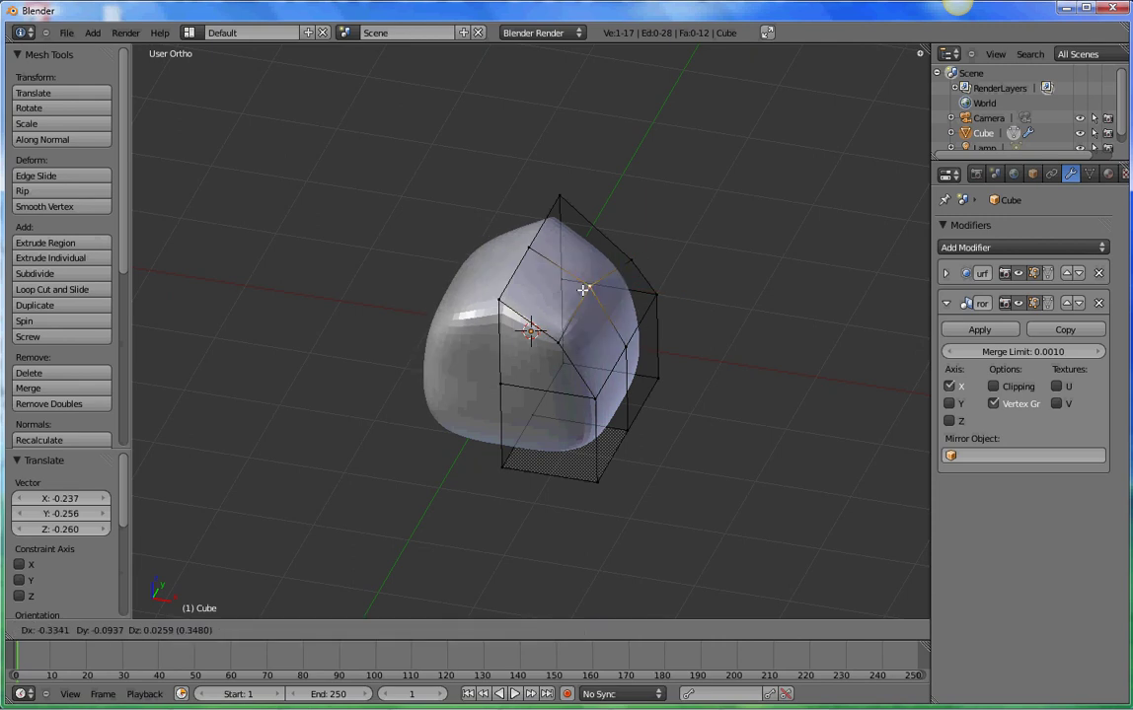
click(573, 312)
right_click(592, 401)
key(g)
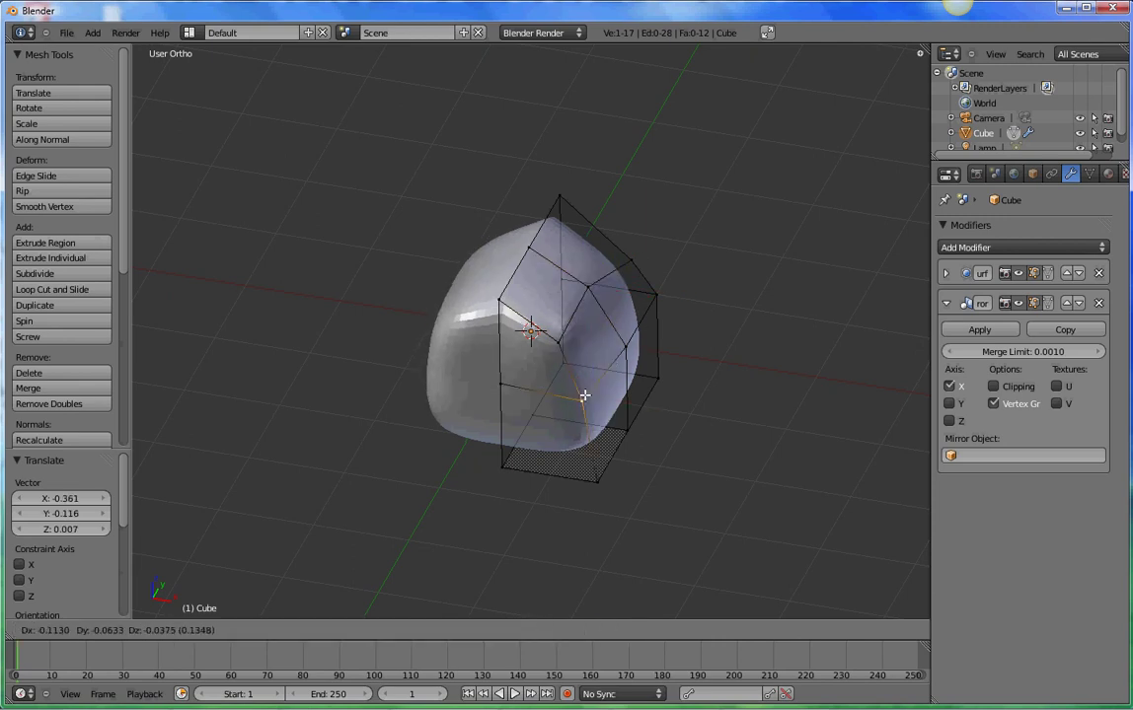
click(584, 396)
right_click(597, 483)
key(g)
click(627, 431)
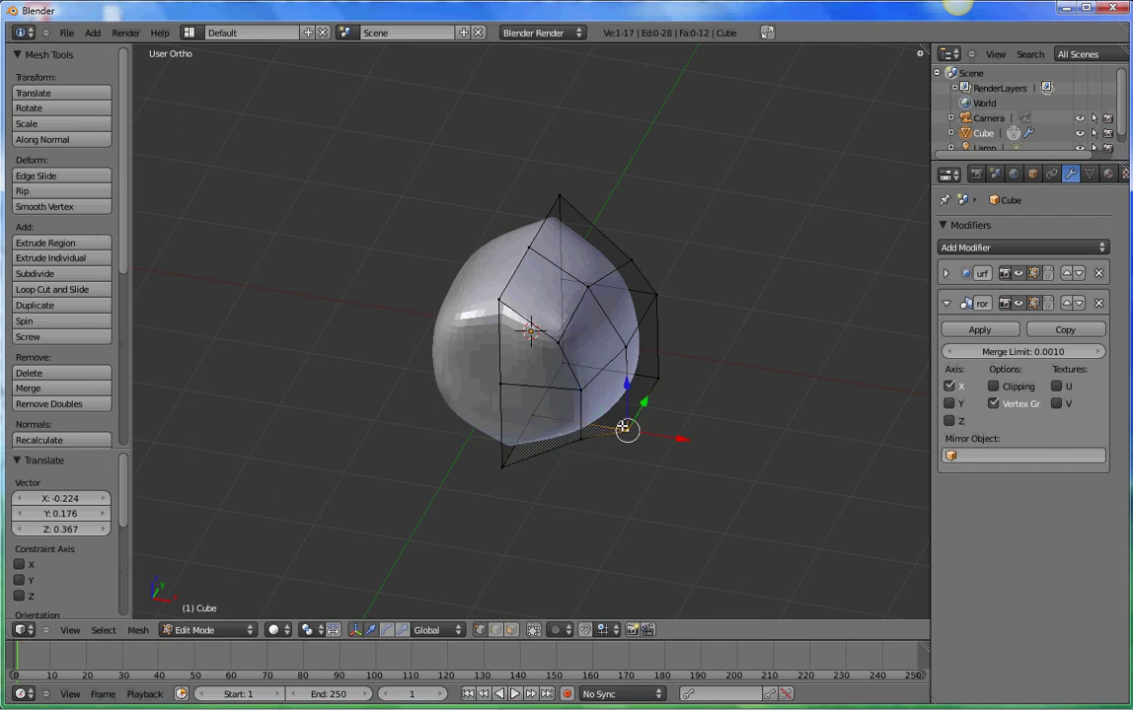
key(g)
click(657, 380)
- Lower the top cage vertex and reposition the lower-left vertex
right_click(558, 194)
key(g)
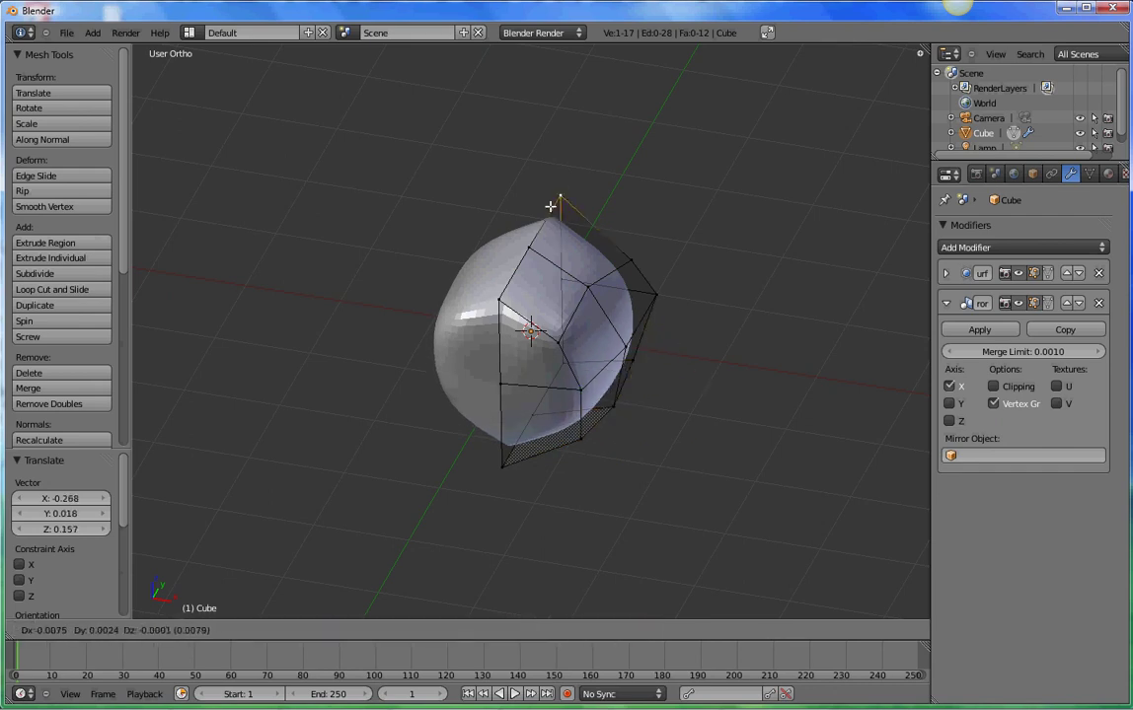
click(549, 233)
right_click(502, 466)
key(g)
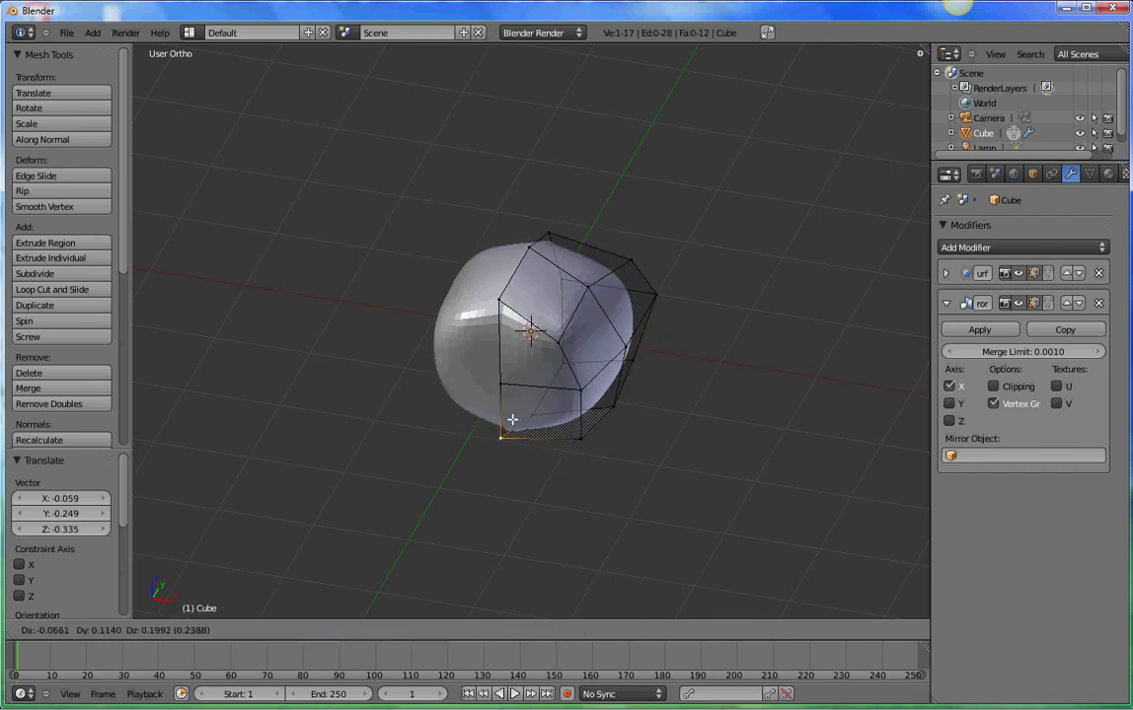
click(568, 508)
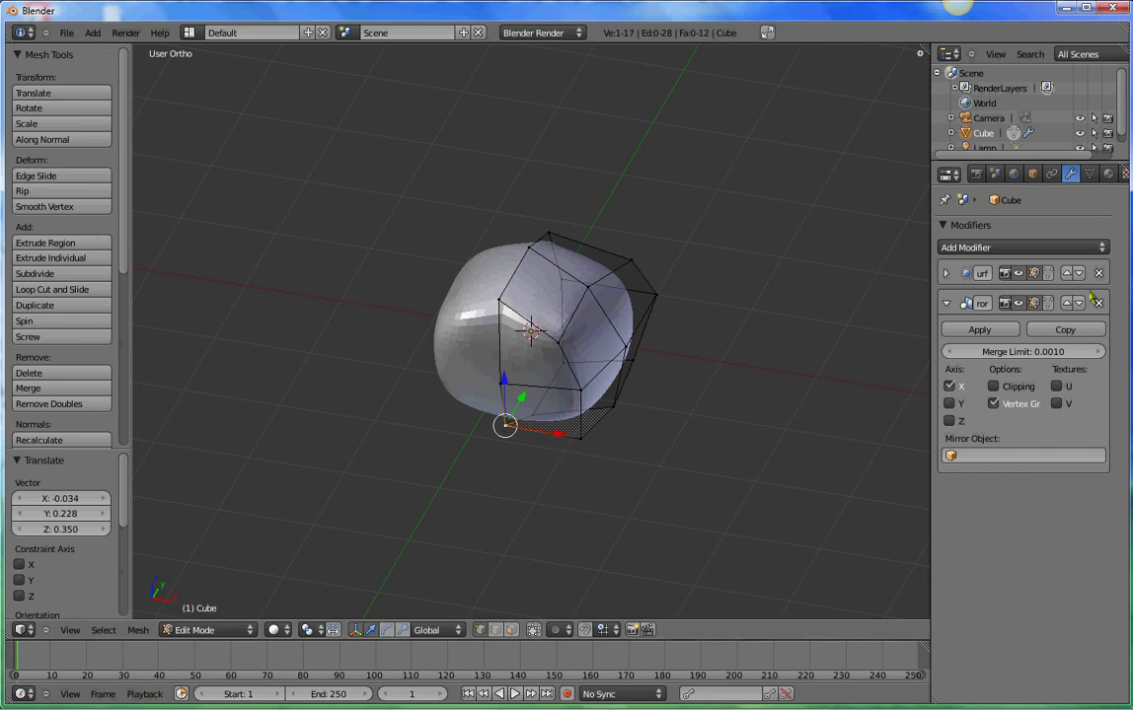
- Return to Object Mode and apply the Mirror modifier
click(979, 329)
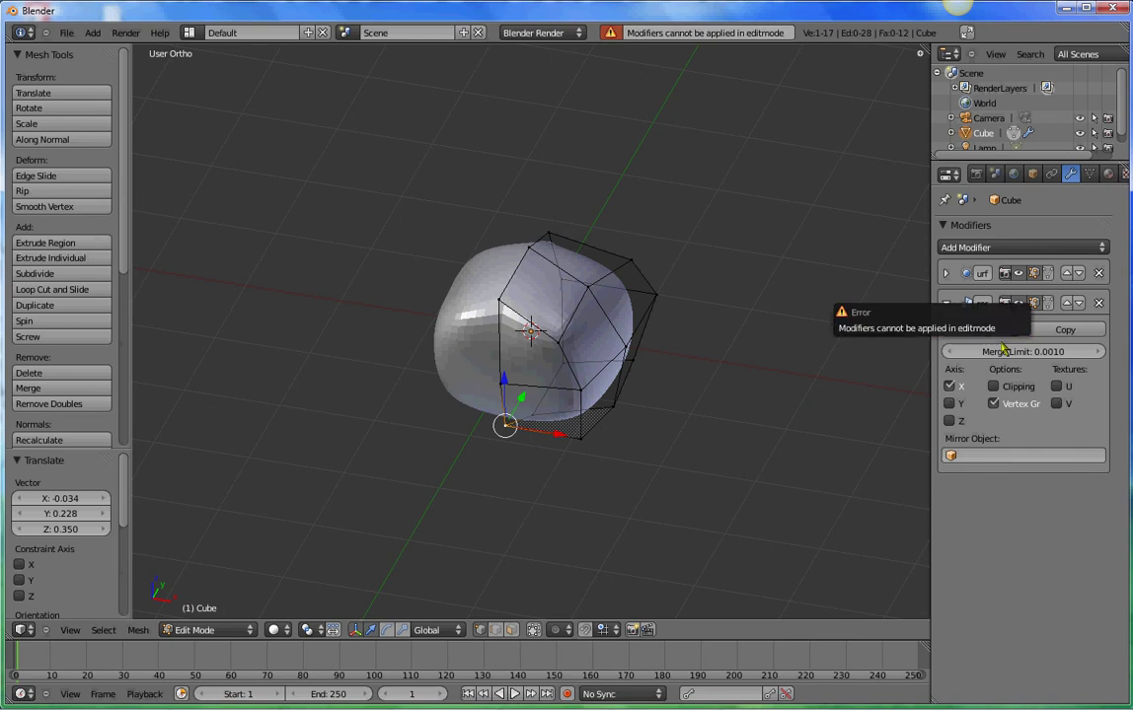
key(Tab)
click(979, 330)
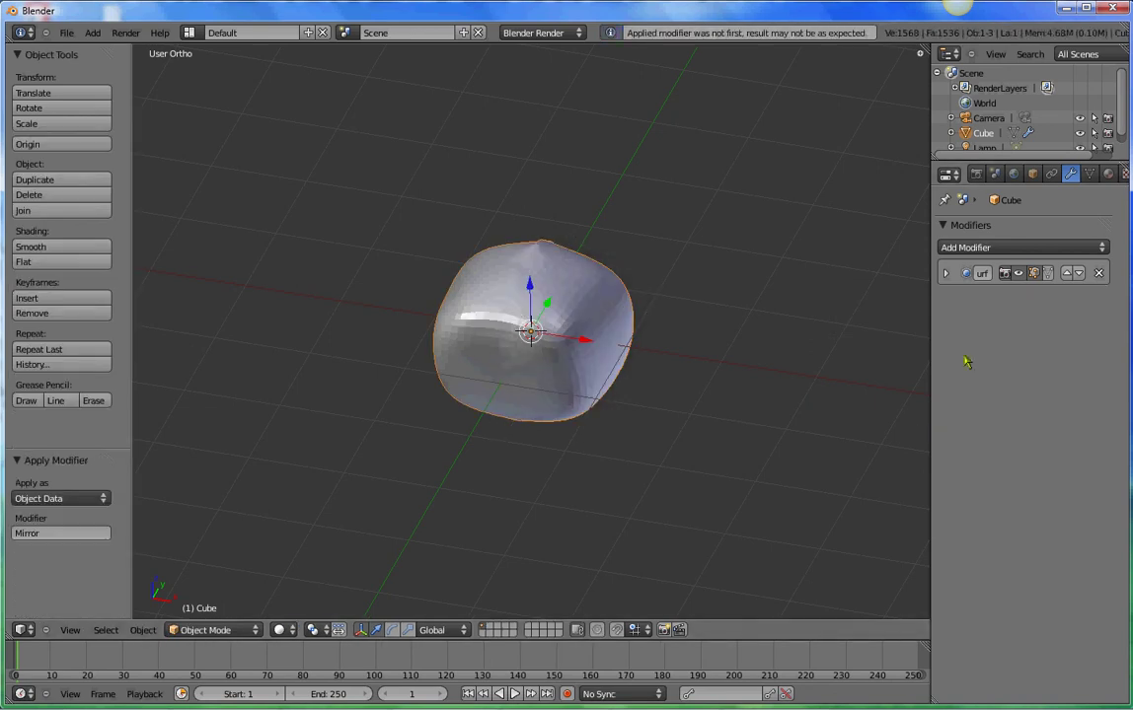
- Apply the Subdivision Surface modifier, baking it into the mesh
click(1102, 250)
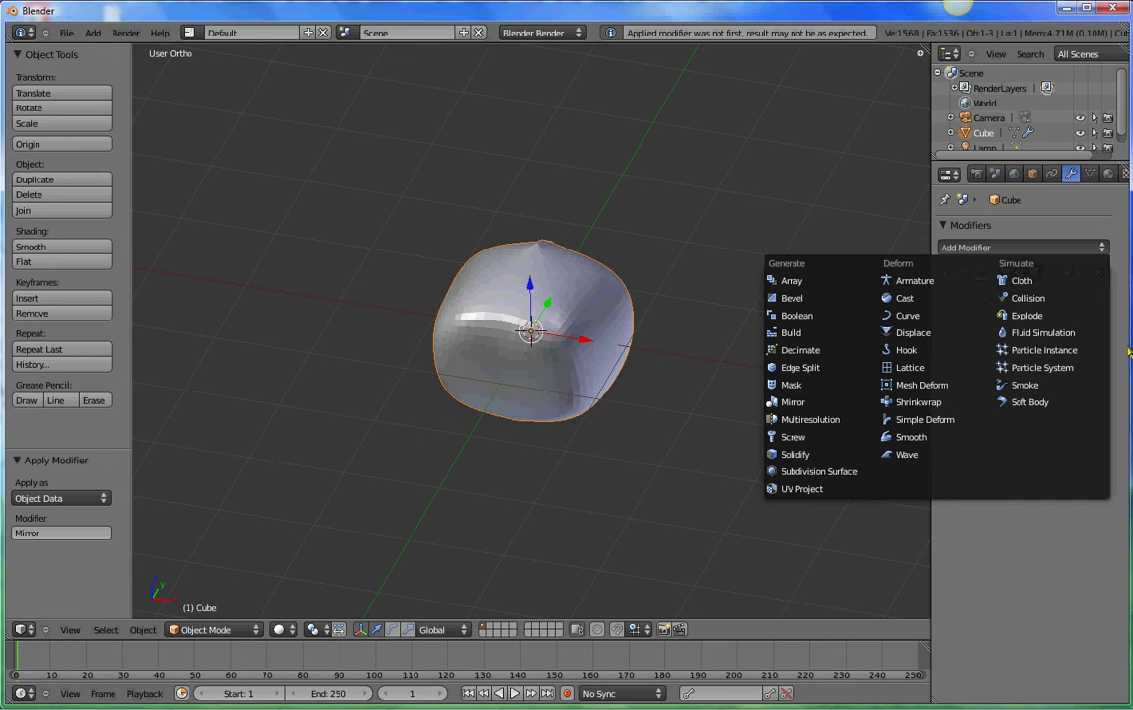
key(ctrl+1)
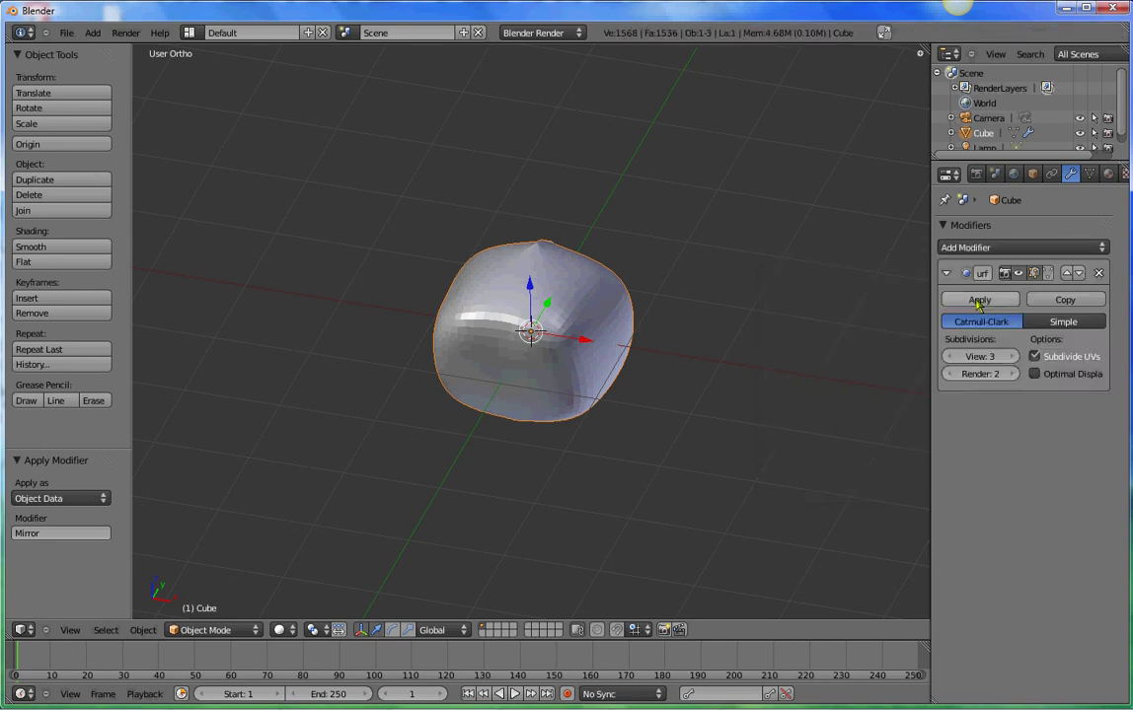
click(973, 308)
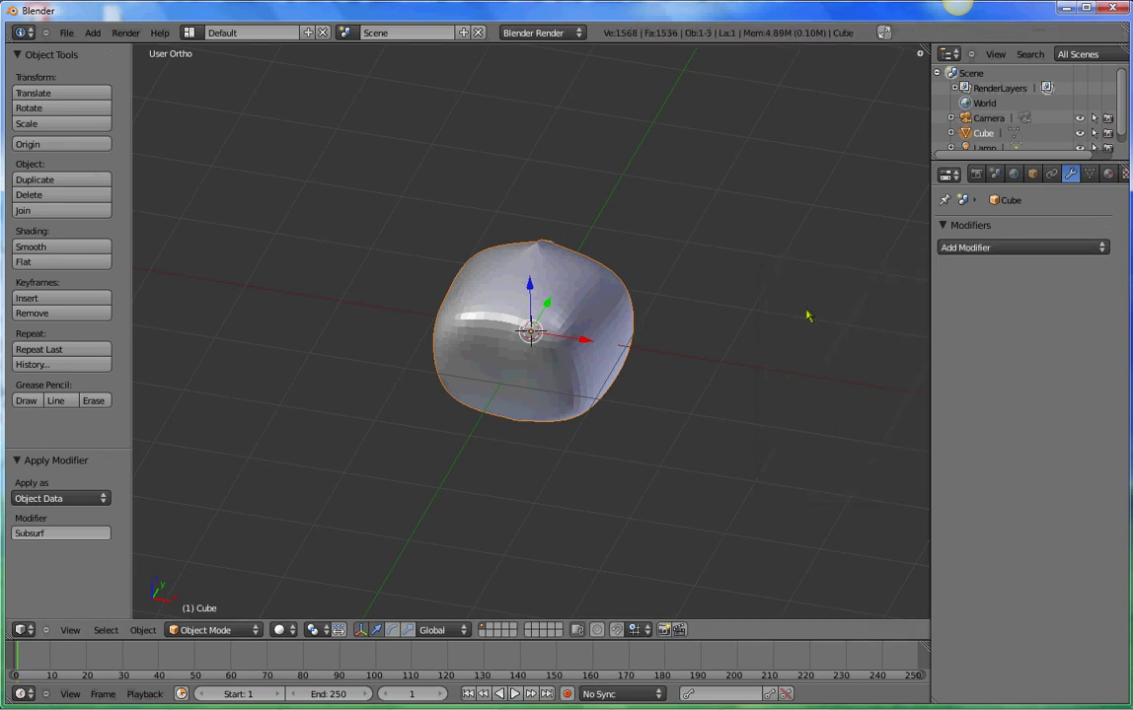
- Add an Array modifier with count 2 and X offset 1, then zoom out to see both copies
click(996, 251)
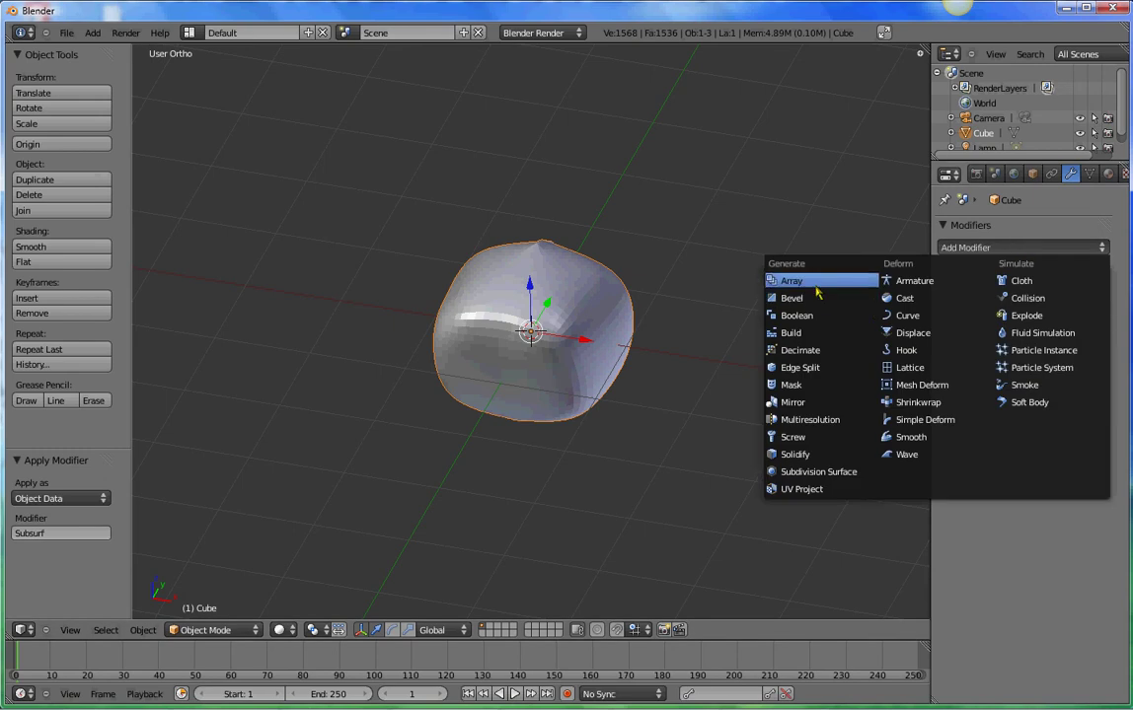
click(735, 254)
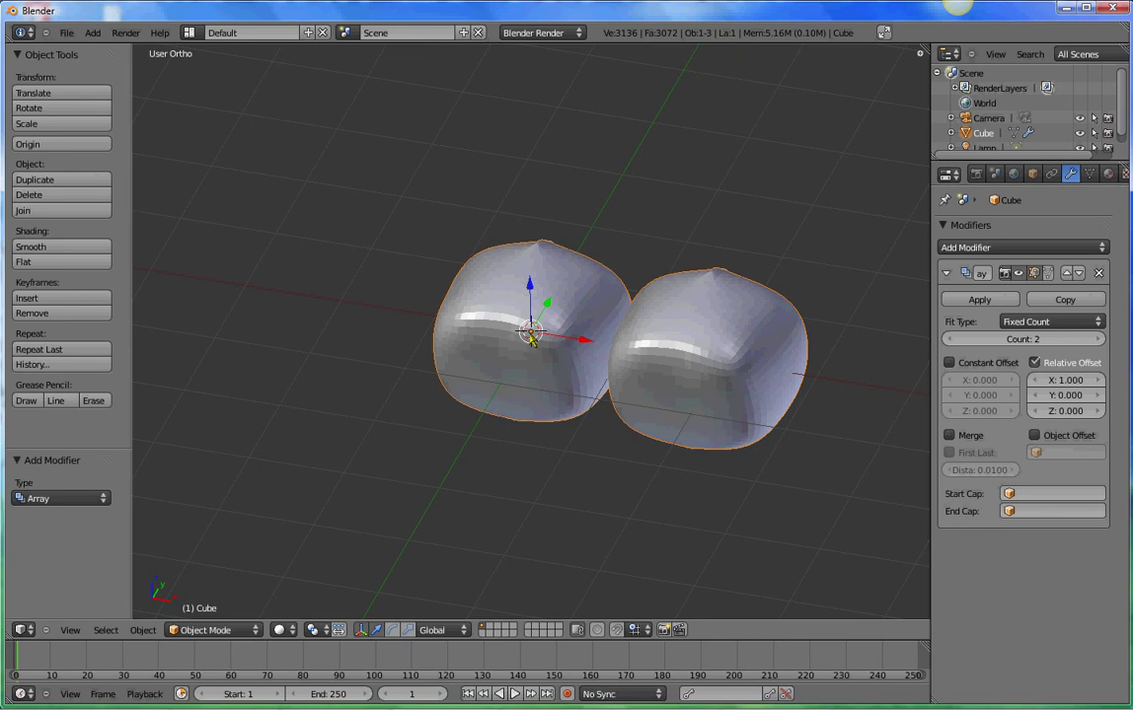
scroll(478, 306, down, 2)
scroll(647, 398, down, 1)
scroll(611, 407, down, 1)
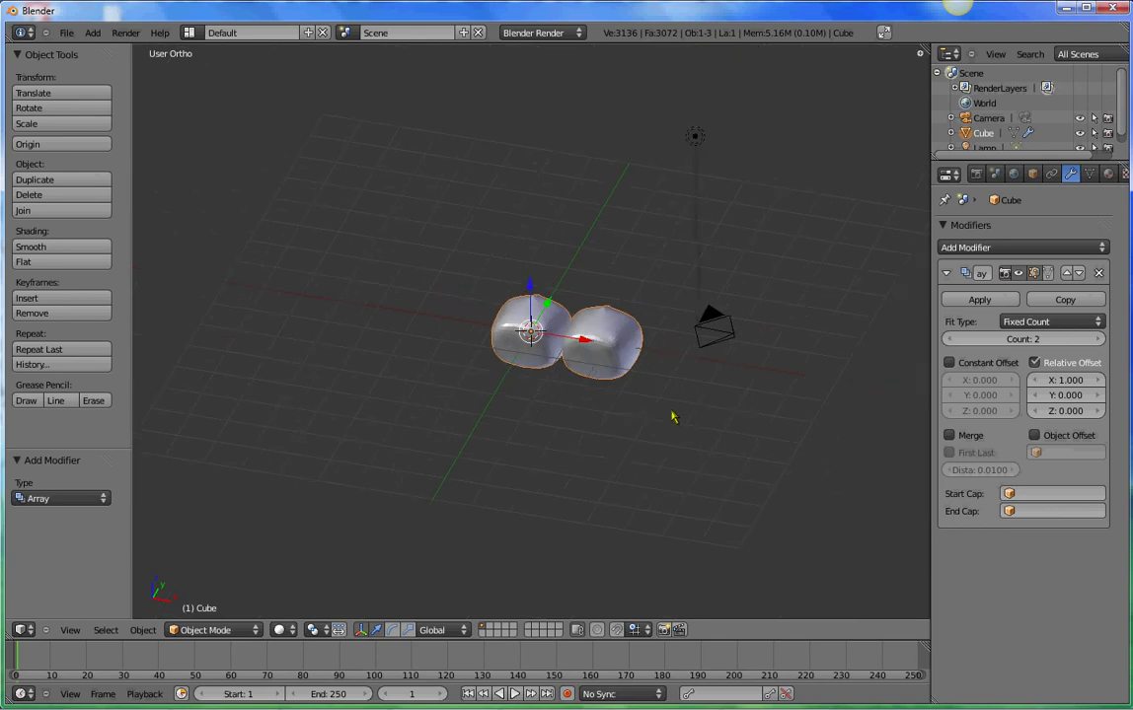
middle_drag(672, 418, 713, 392)
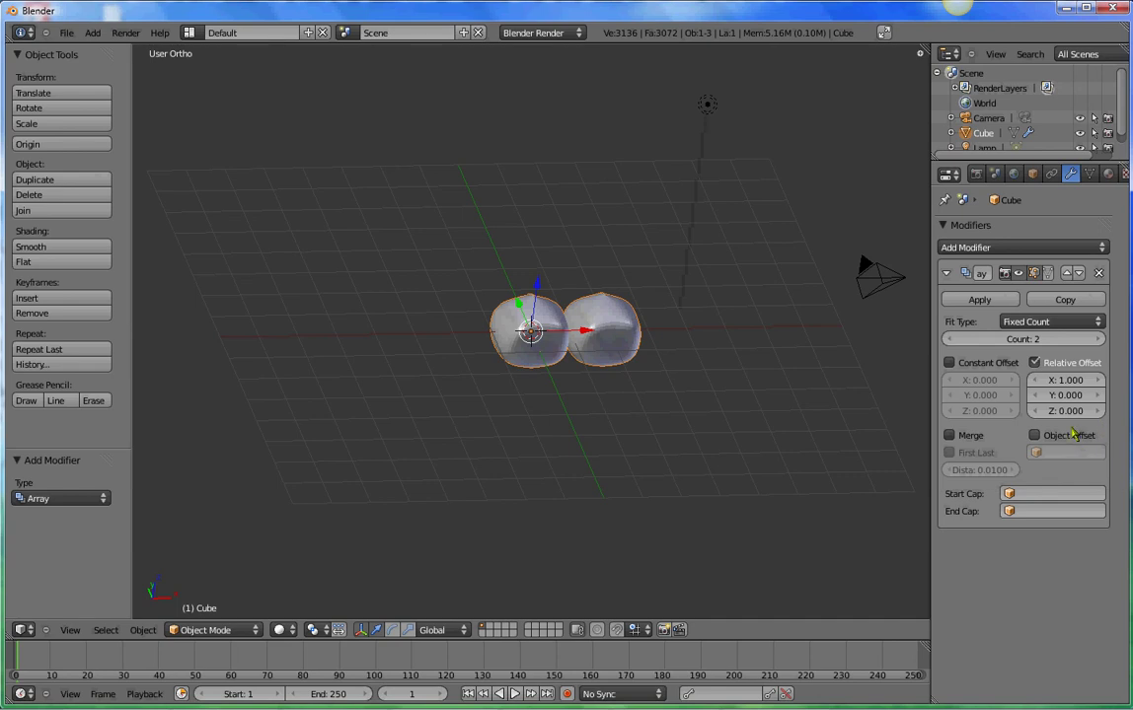
- Set the Array's Relative Offset to X 0, Y 0 and Z 1 so the copy sits on top
click(1054, 381)
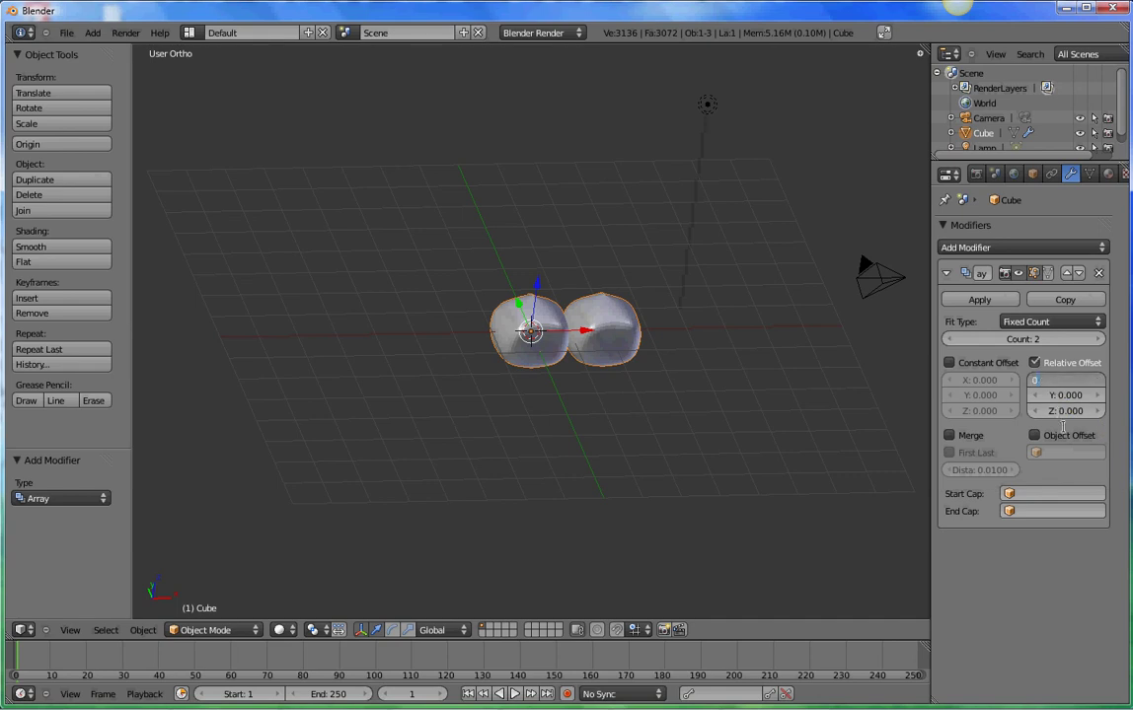
text(X: 0.00)
key(Return)
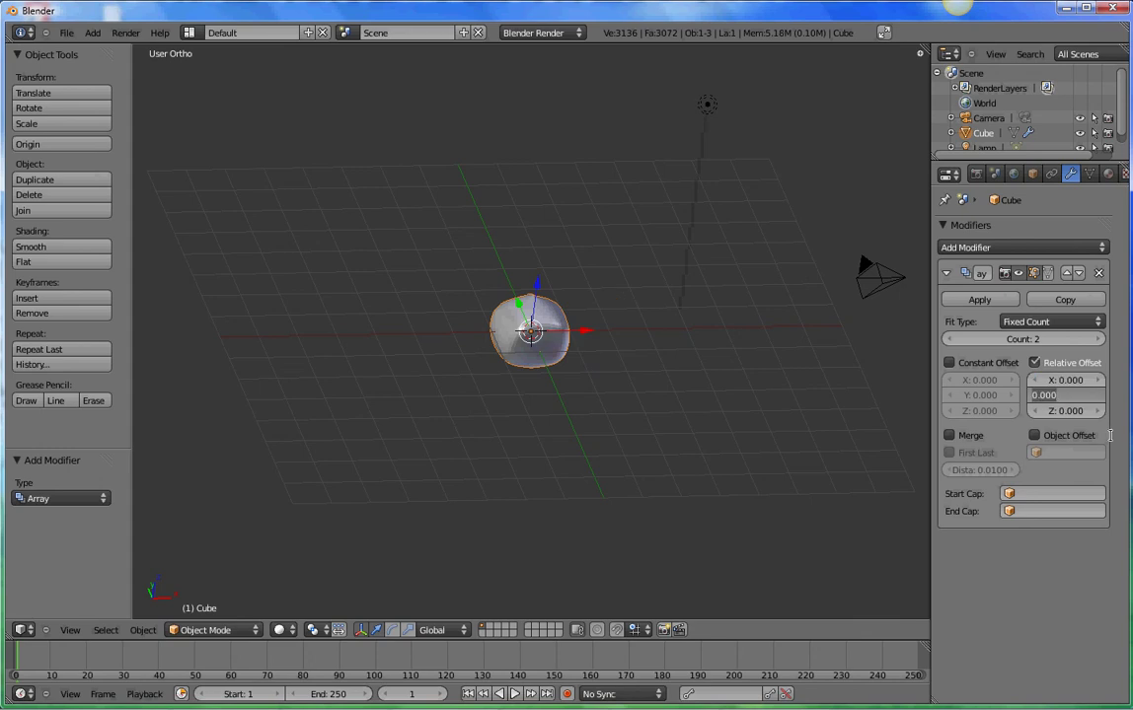
text(1)
drag(1056, 397, 1115, 444)
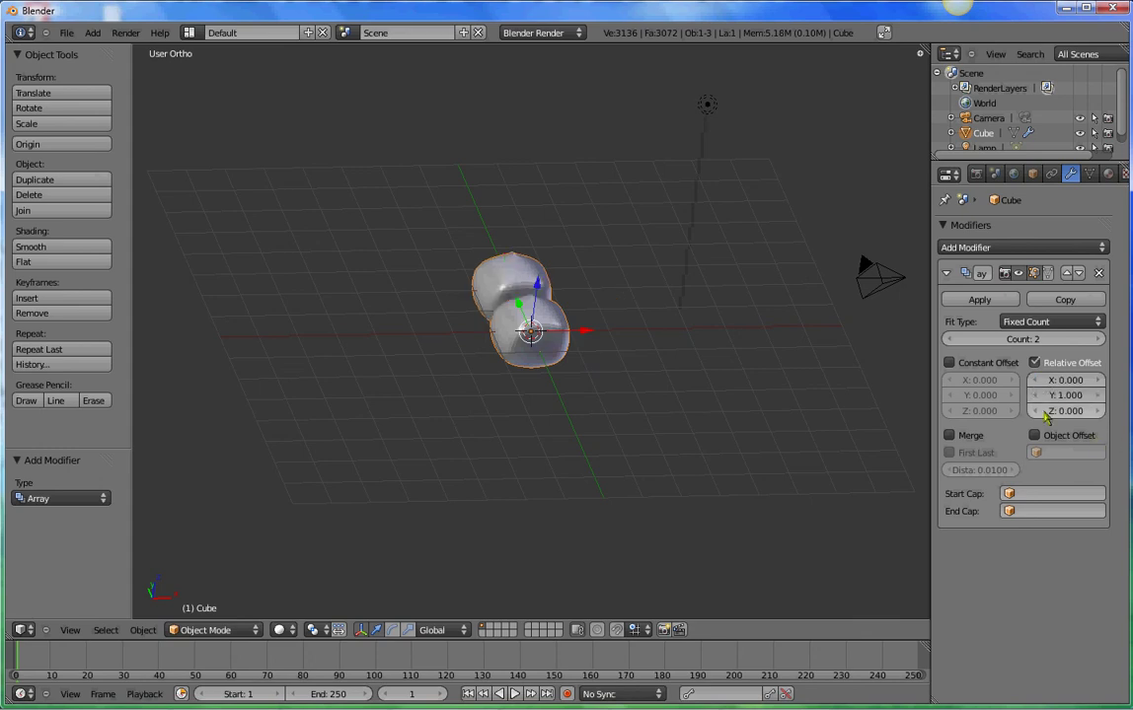
click(1053, 410)
click(1066, 395)
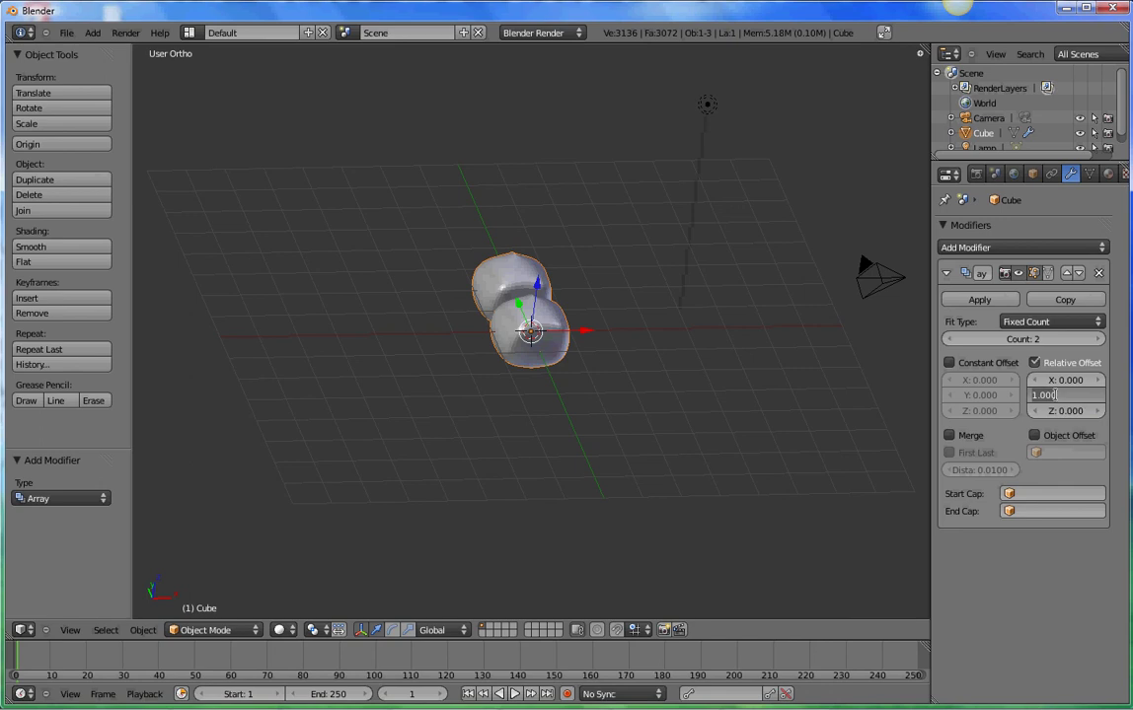
key(BackSpace)
key(Tab)
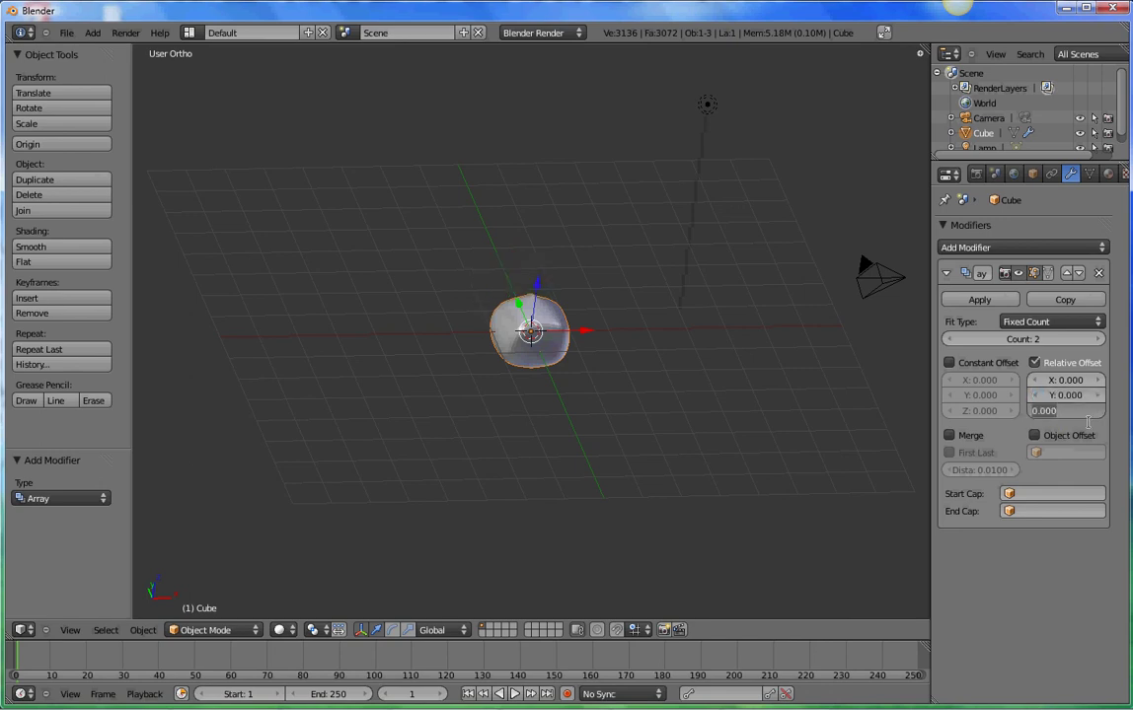
text(1)
key(Return)
- Try larger Z offsets, then settle on Z 1 and raise the Array Count to 3
middle_drag(759, 495, 835, 442)
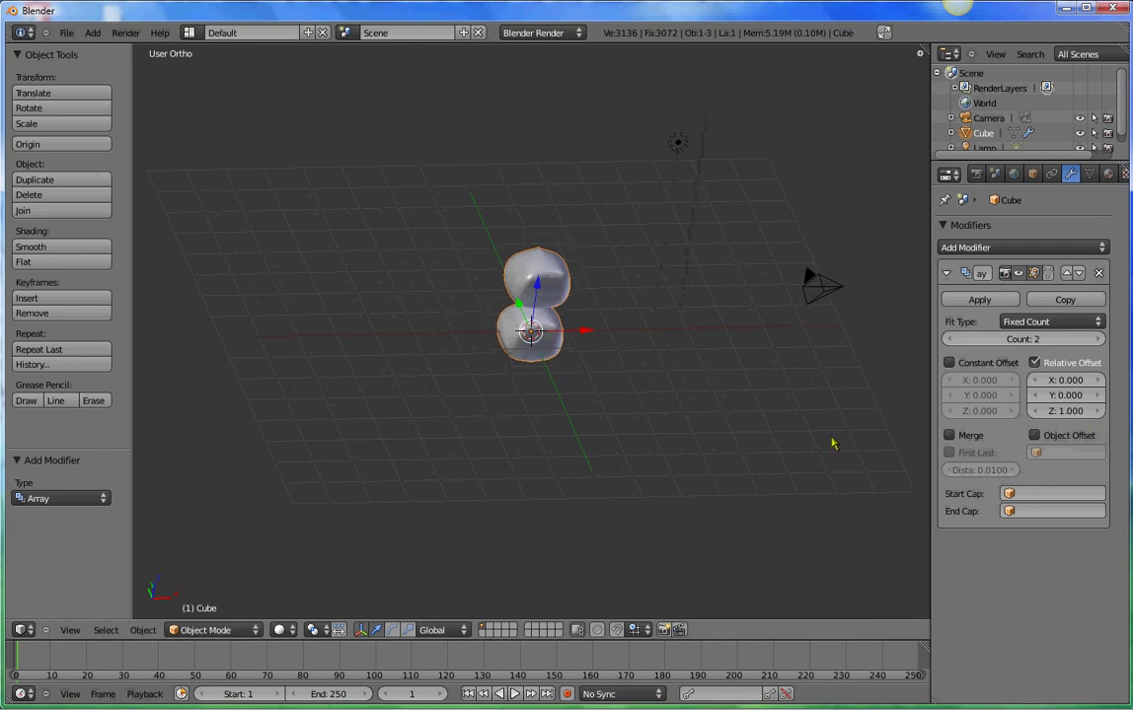
middle_drag(888, 375, 597, 367)
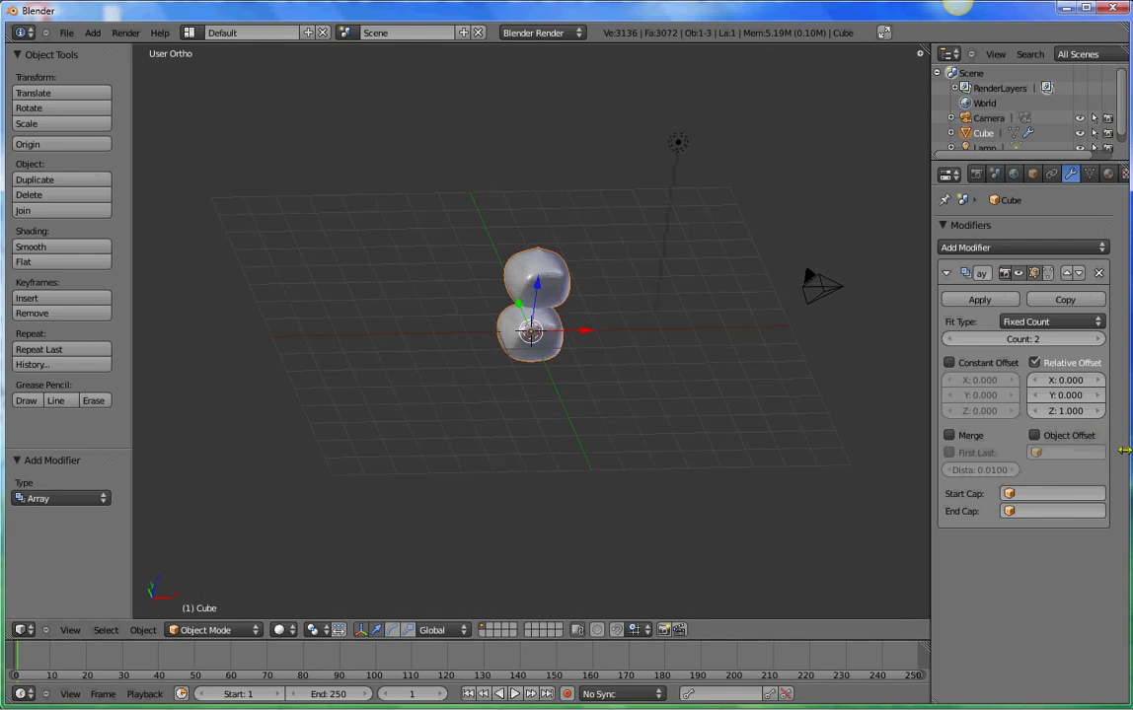
drag(1052, 418, 1058, 418)
mouse_move(1006, 339)
mouse_down()
mouse_move(1066, 340)
mouse_move(977, 339)
mouse_move(1096, 339)
mouse_up()
- Zoom and orbit the viewport to inspect the tall 32-copy column of rounded cubes
scroll(611, 233, down, 2)
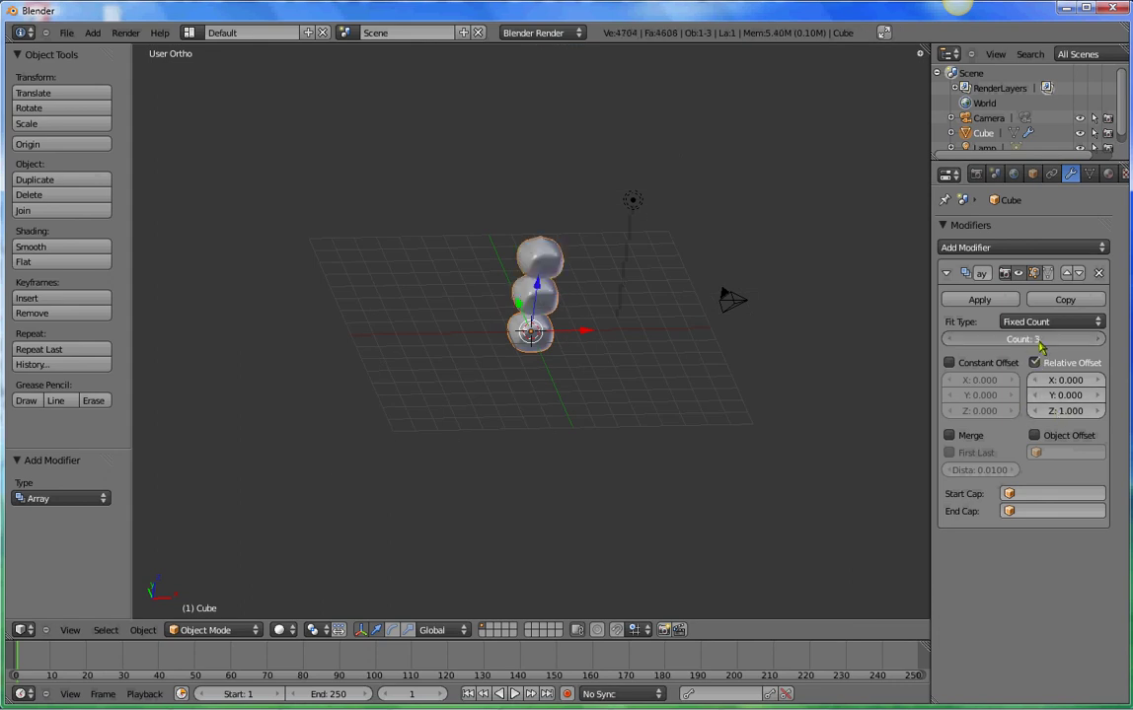
scroll(651, 290, down, 2)
scroll(677, 306, down, 2)
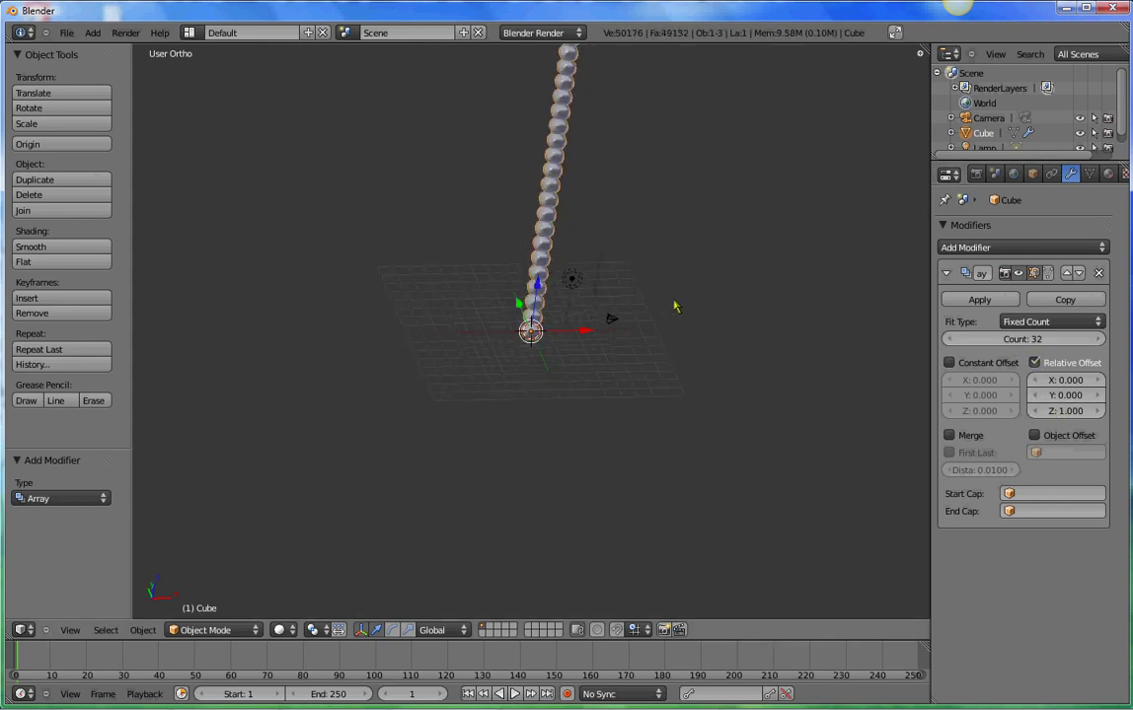
scroll(651, 296, down, 1)
scroll(636, 294, down, 1)
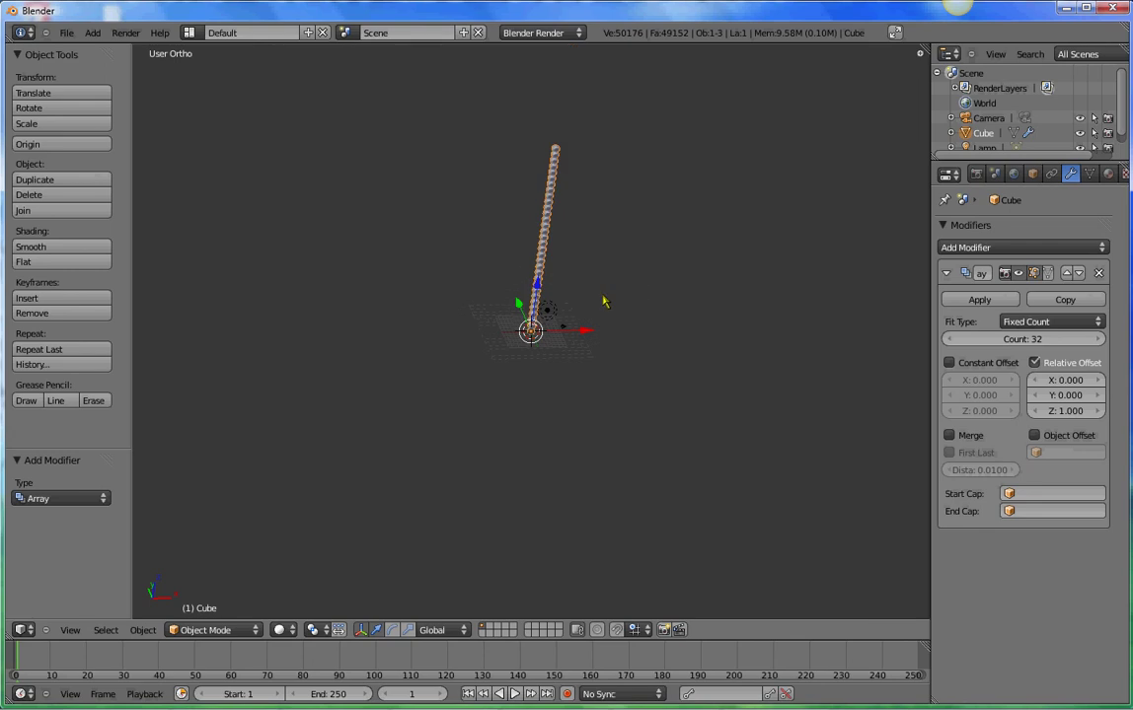
scroll(612, 314, down, 2)
middle_drag(595, 326, 576, 324)
scroll(576, 323, up, 3)
scroll(592, 326, up, 3)
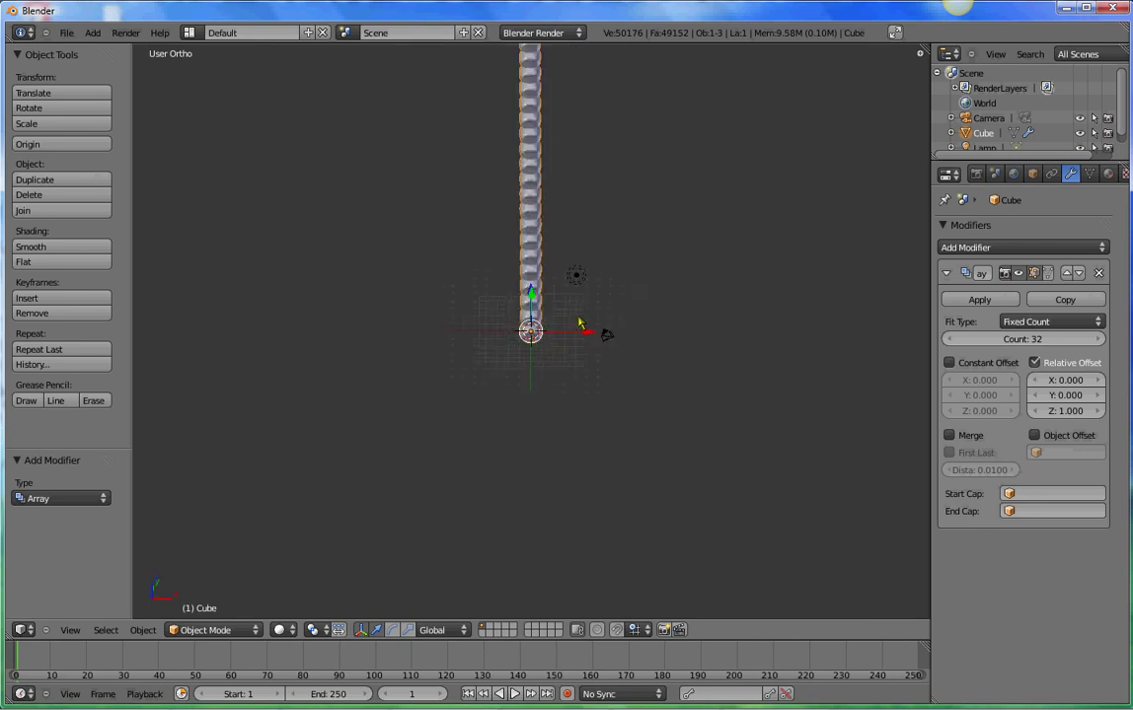
scroll(583, 326, up, 4)
scroll(577, 325, up, 4)
scroll(577, 326, down, 6)
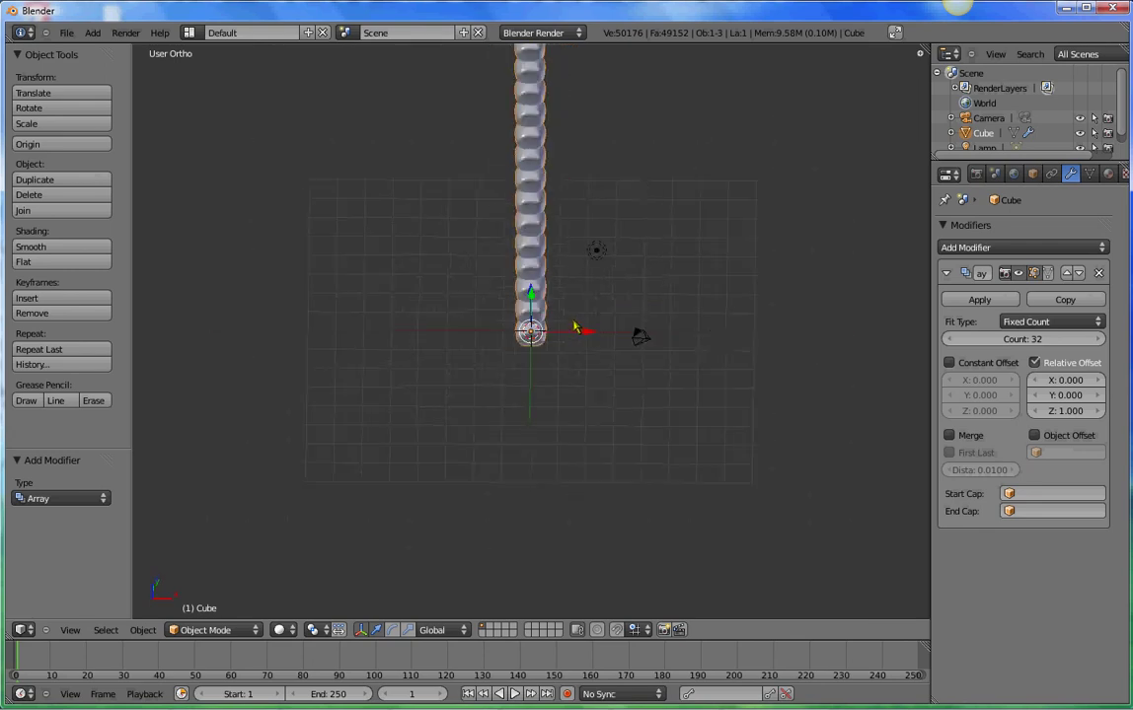
scroll(576, 327, down, 2)
scroll(576, 327, down, 4)
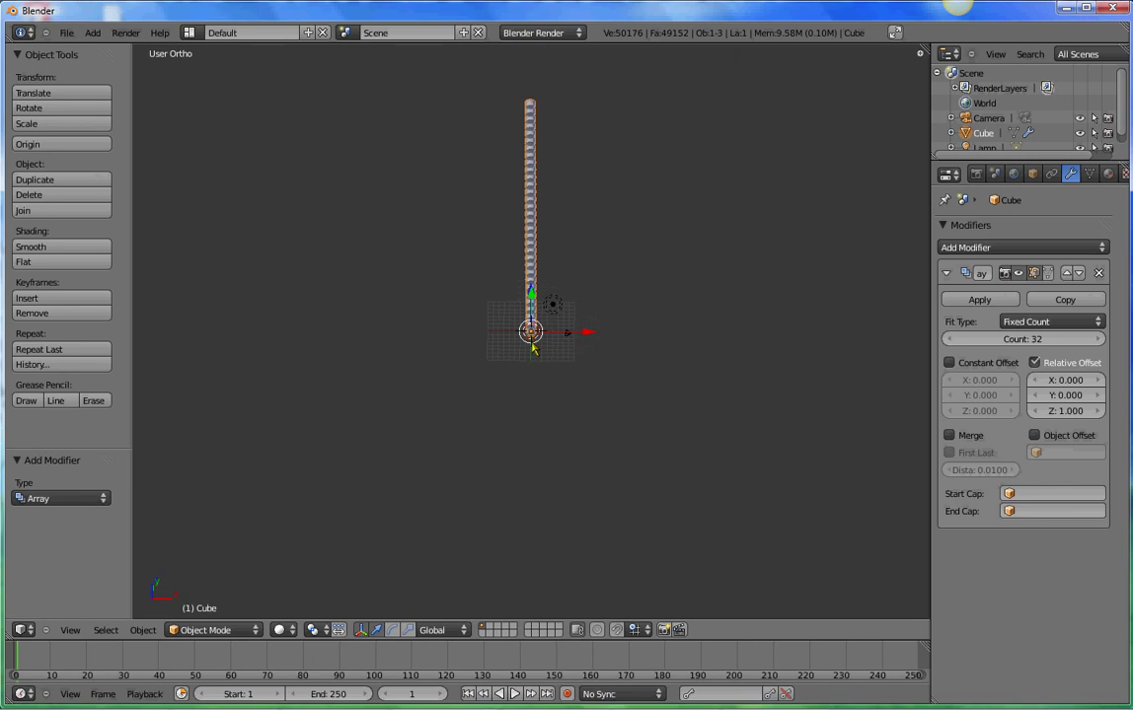
mouse_move(533, 348)
middle_down()
mouse_move(590, 354)
mouse_move(564, 350)
middle_up()
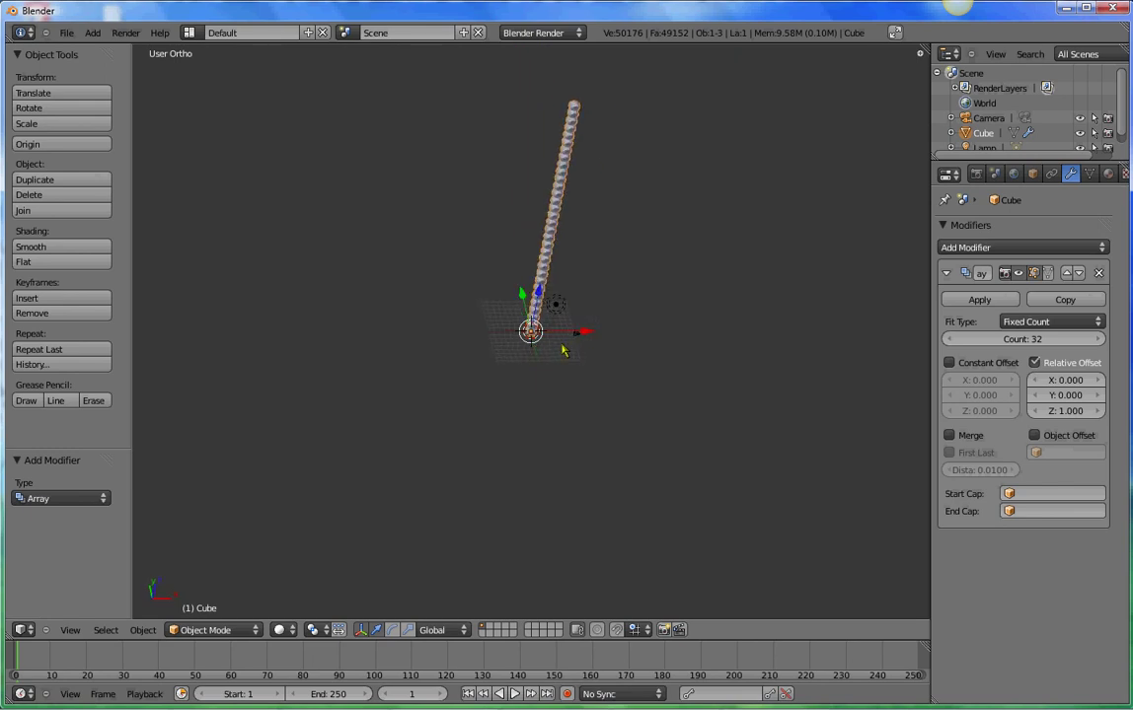